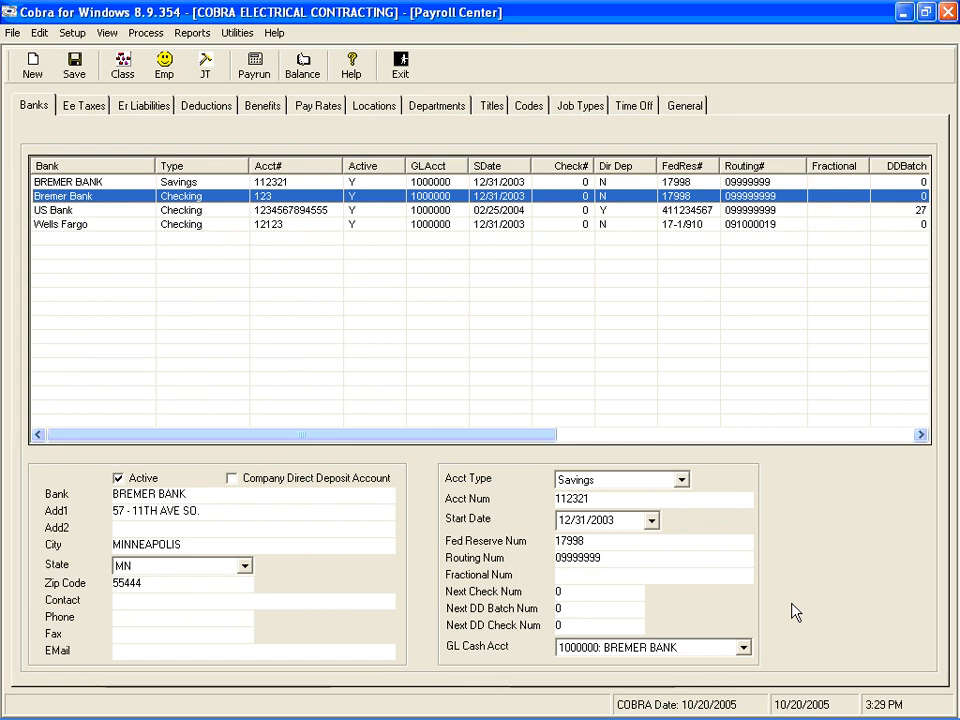
# - Flag US Bank as the company direct deposit account and save the bank information
pyautogui.click(499, 212)
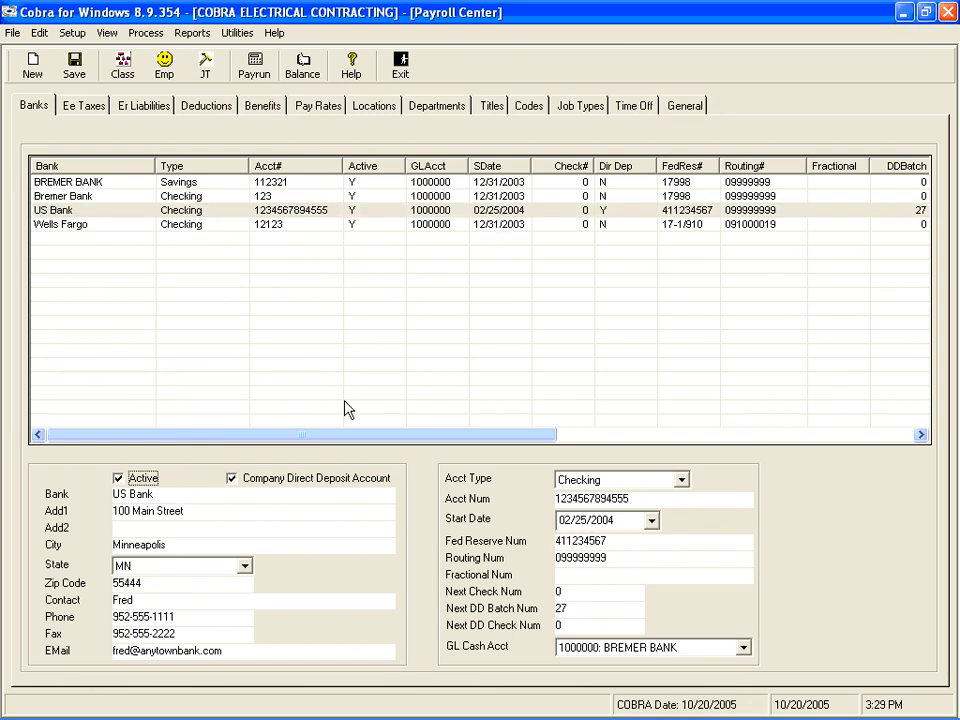
pyautogui.click(231, 481)
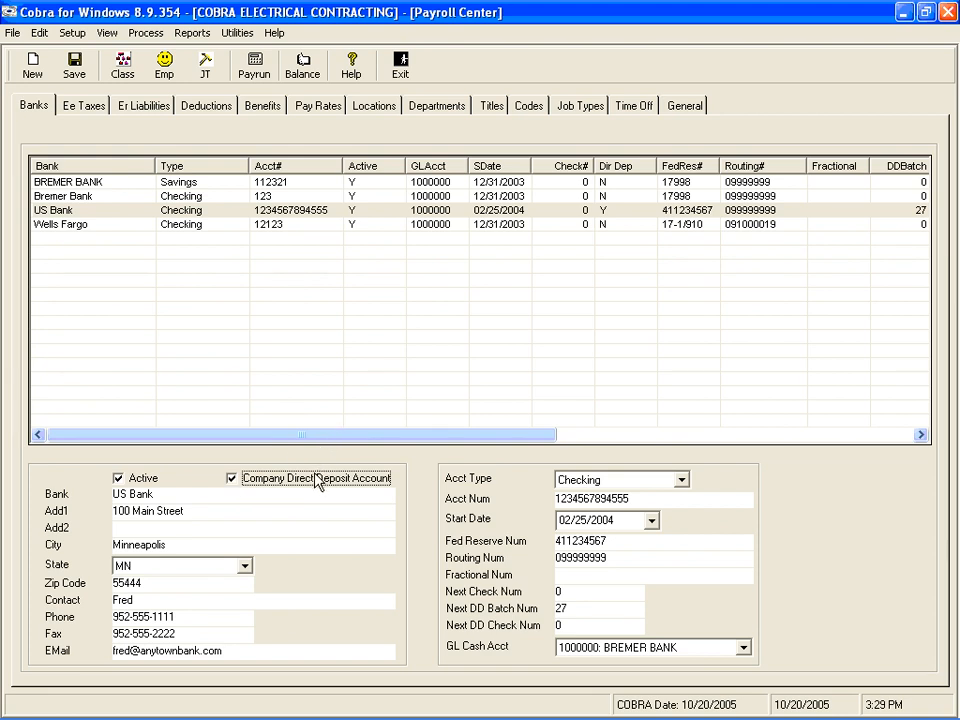
pyautogui.click(75, 68)
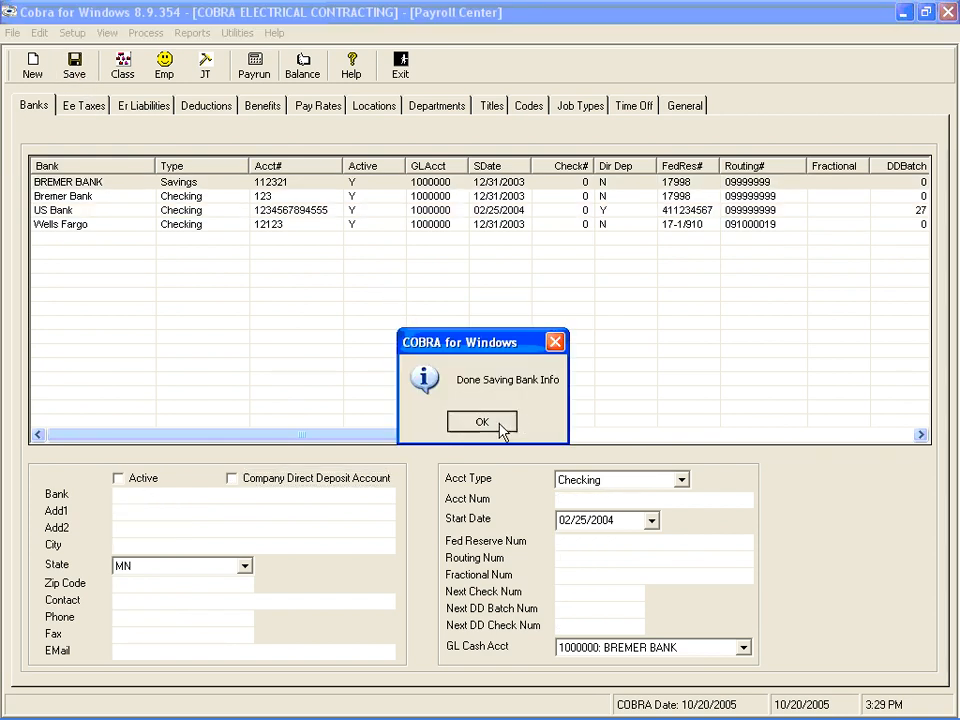
pyautogui.click(488, 420)
pyautogui.click(604, 214)
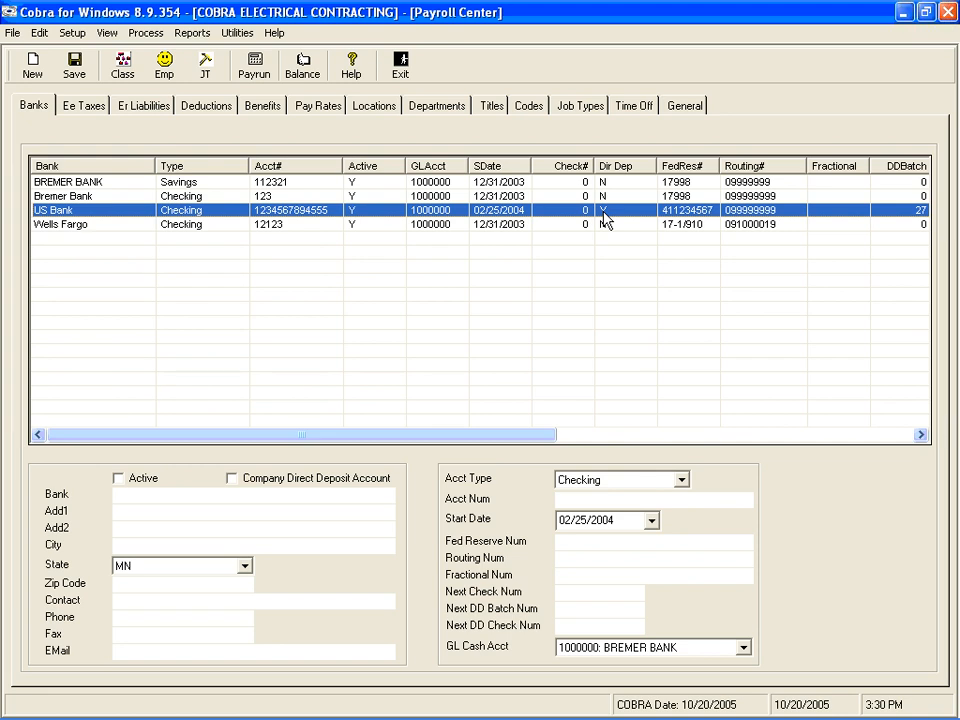
# - Review BREMER BANK's details with Savings kept as account type, then bring up Employee Setup
pyautogui.click(105, 184)
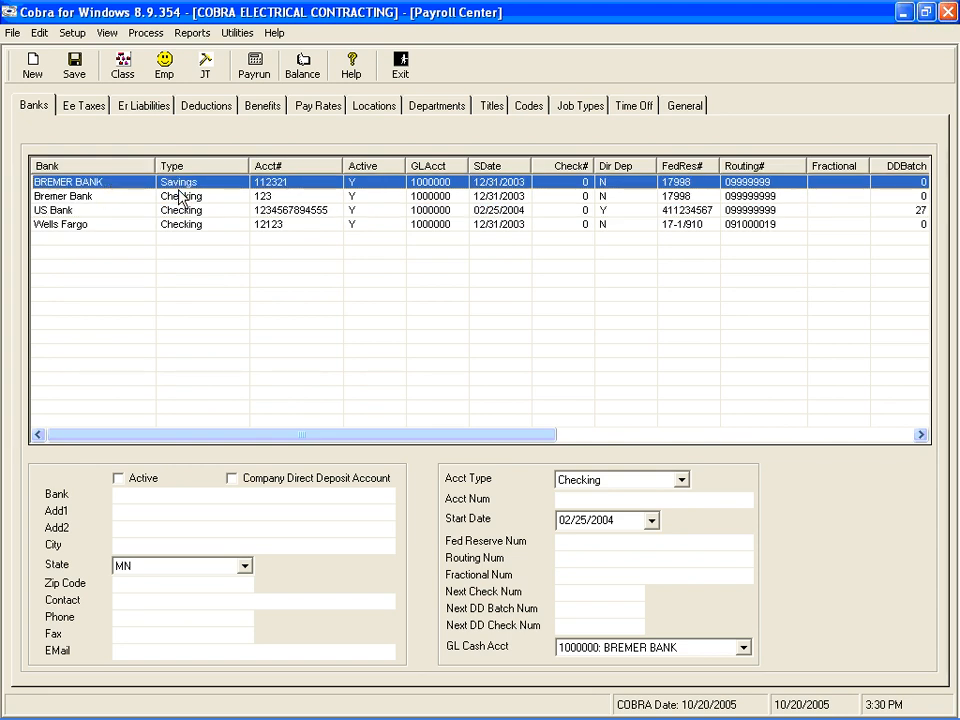
pyautogui.click(127, 192)
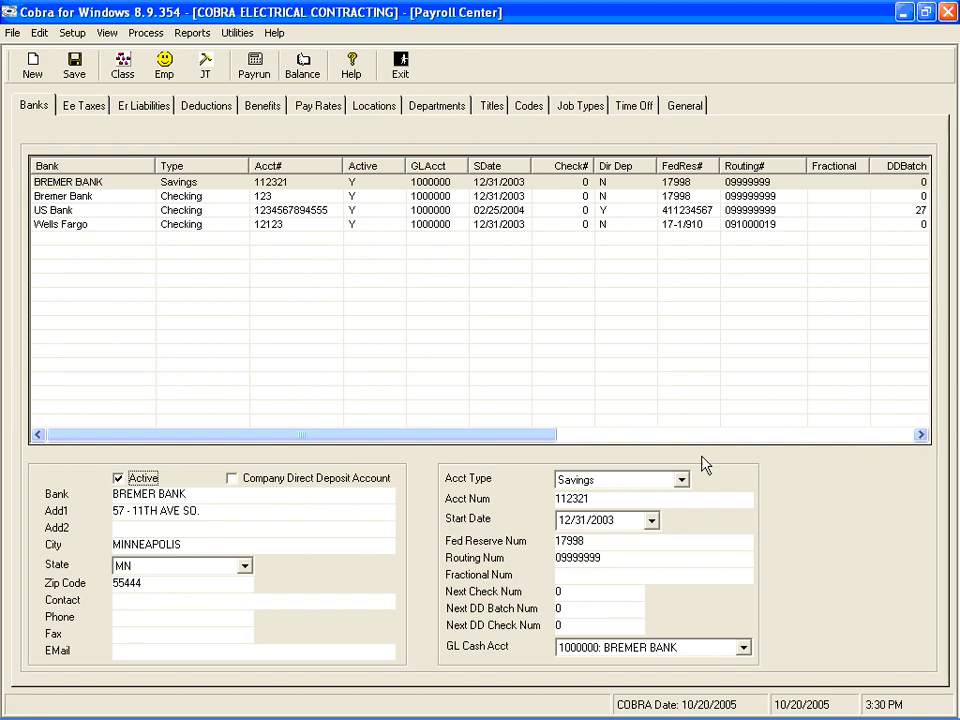
pyautogui.click(681, 481)
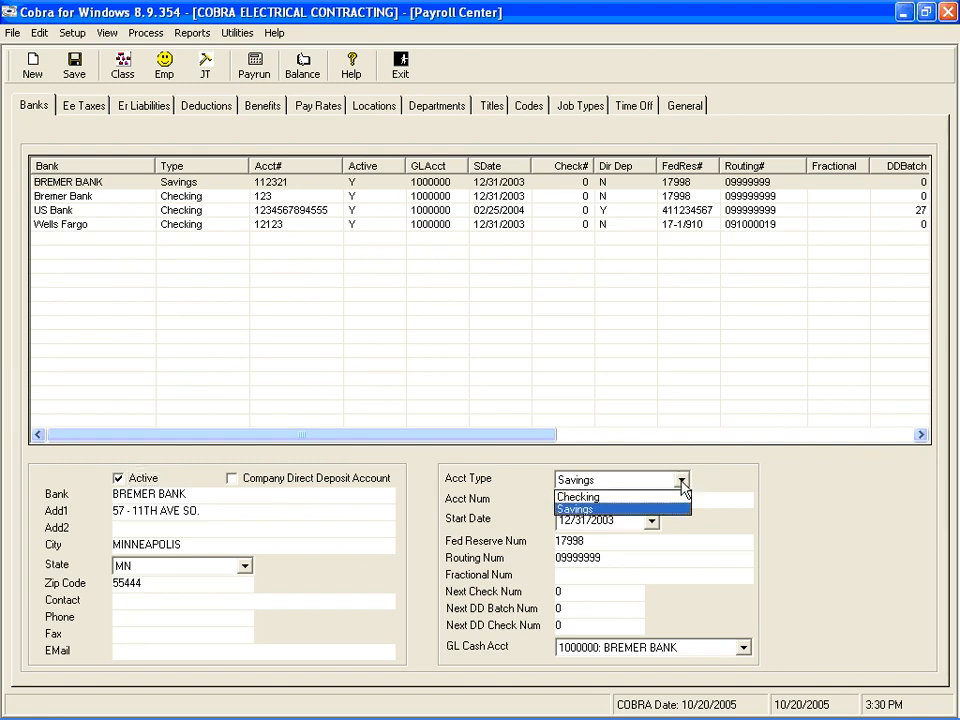
pyautogui.click(681, 481)
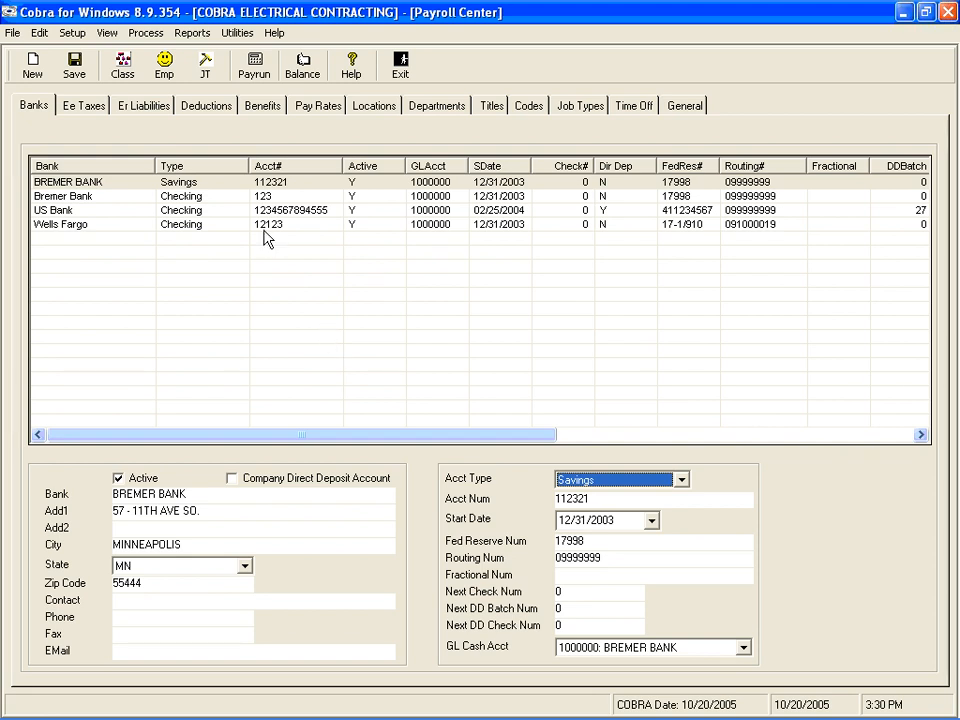
pyautogui.click(164, 68)
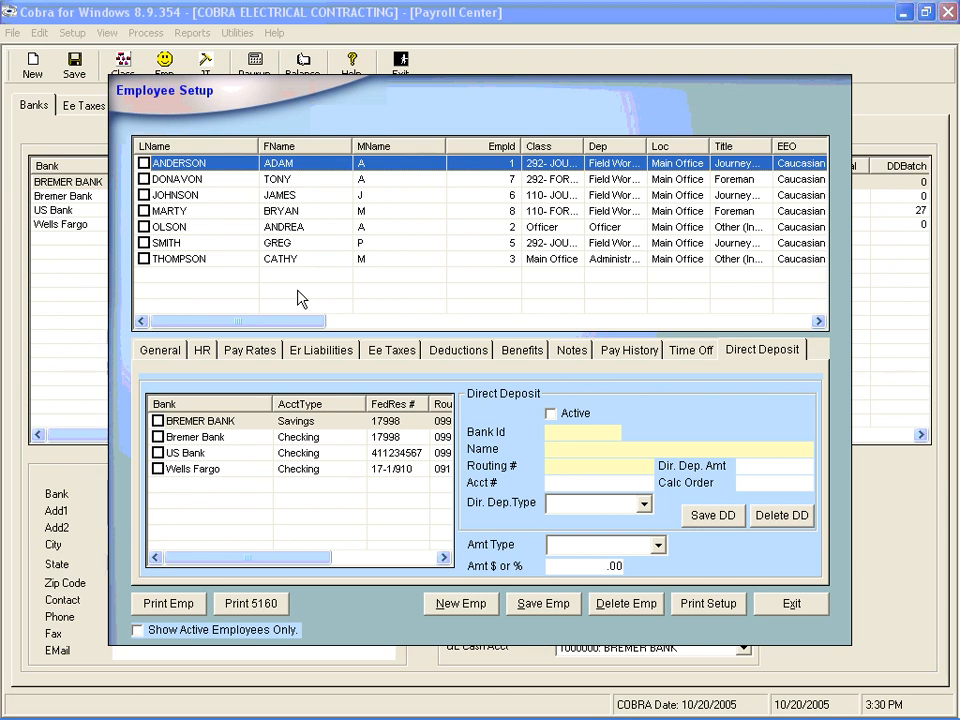
# - Show the first employee's General details, a Journeyman in Field Workers
pyautogui.click(163, 358)
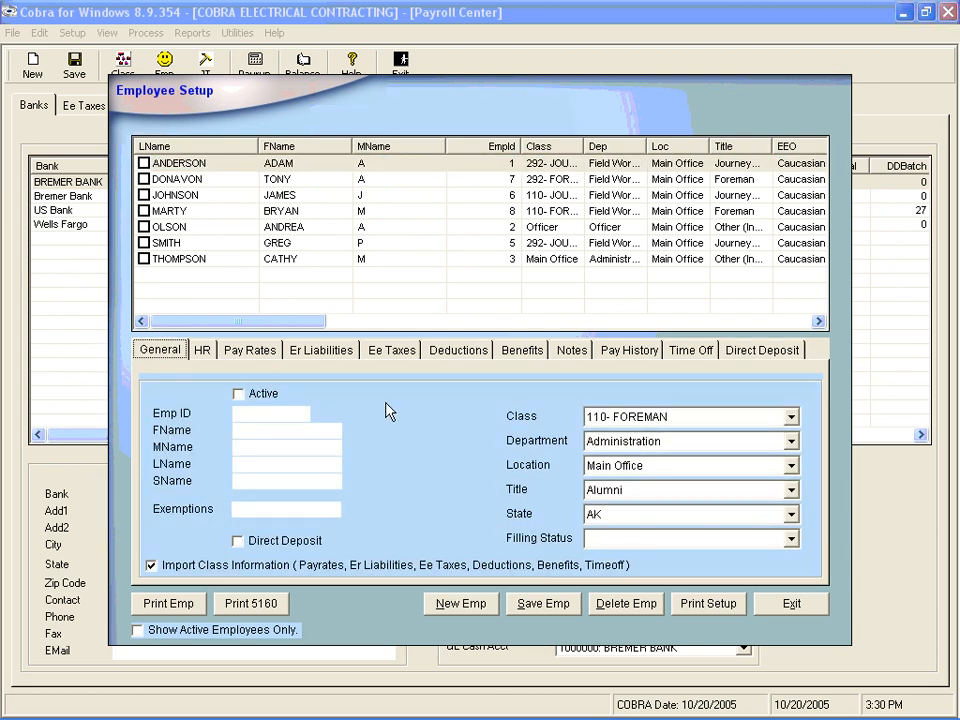
pyautogui.click(324, 172)
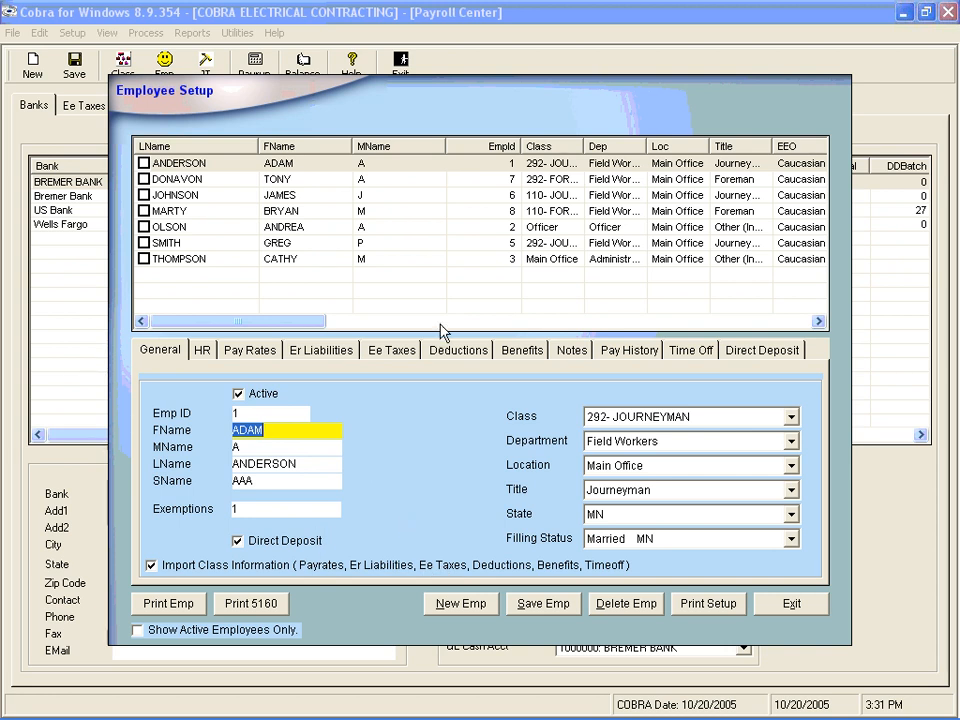
# - Add Bremer Bank to the first employee's direct deposits and review both Bremer deposit entries
pyautogui.click(748, 352)
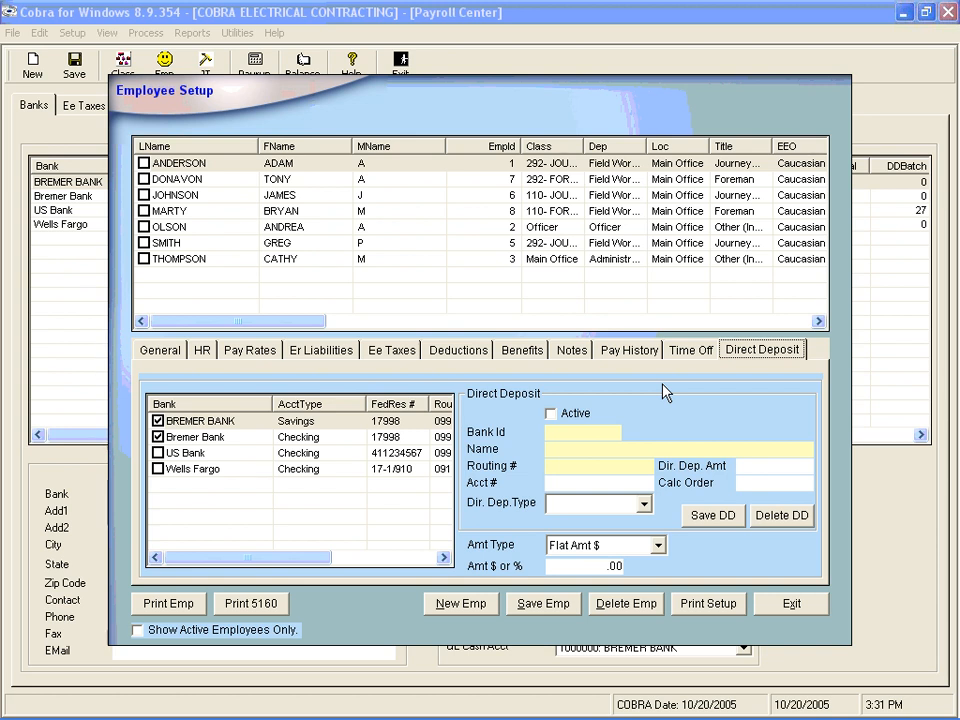
pyautogui.click(158, 437)
pyautogui.click(188, 422)
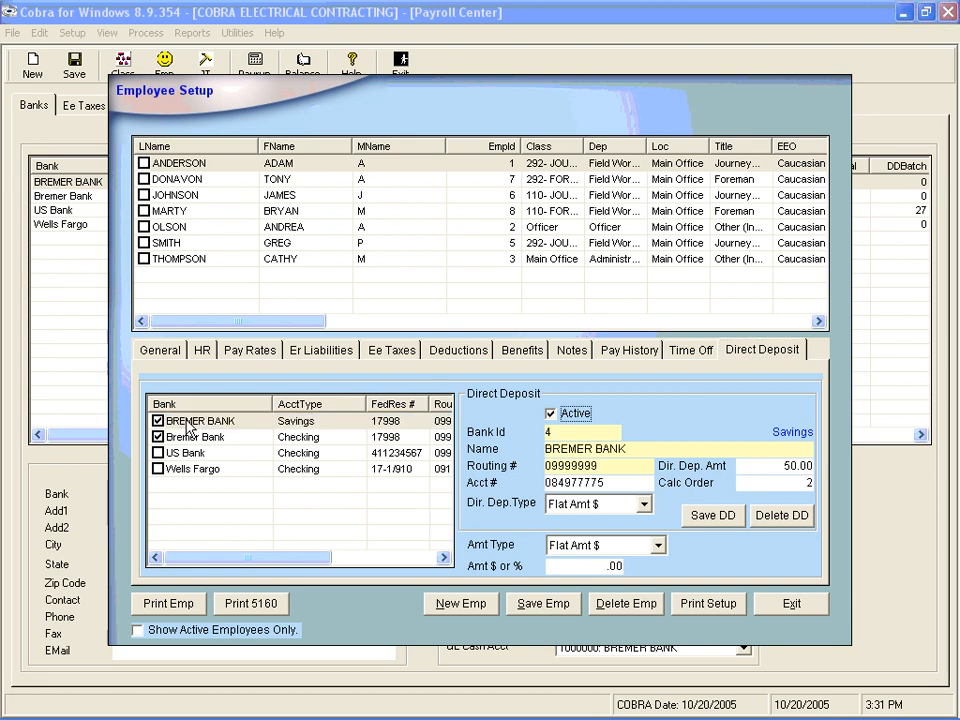
pyautogui.click(193, 441)
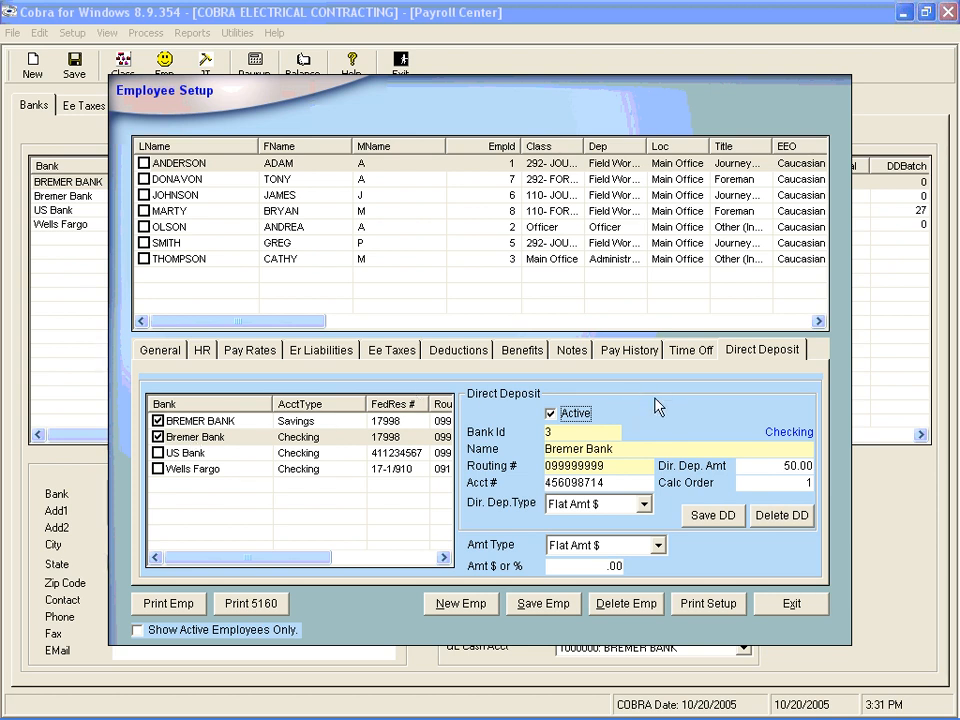
pyautogui.press('Tab')
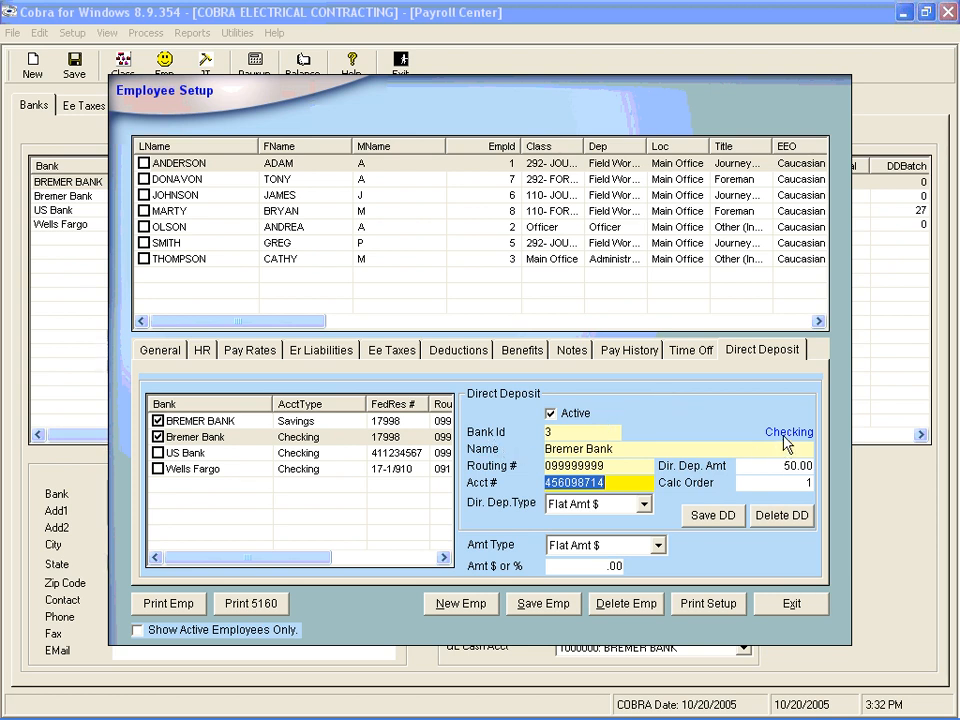
# - Save the first employee's Bremer Bank checking deposit as Flat Amt $ 50.00, calc order 1
pyautogui.press('Tab')
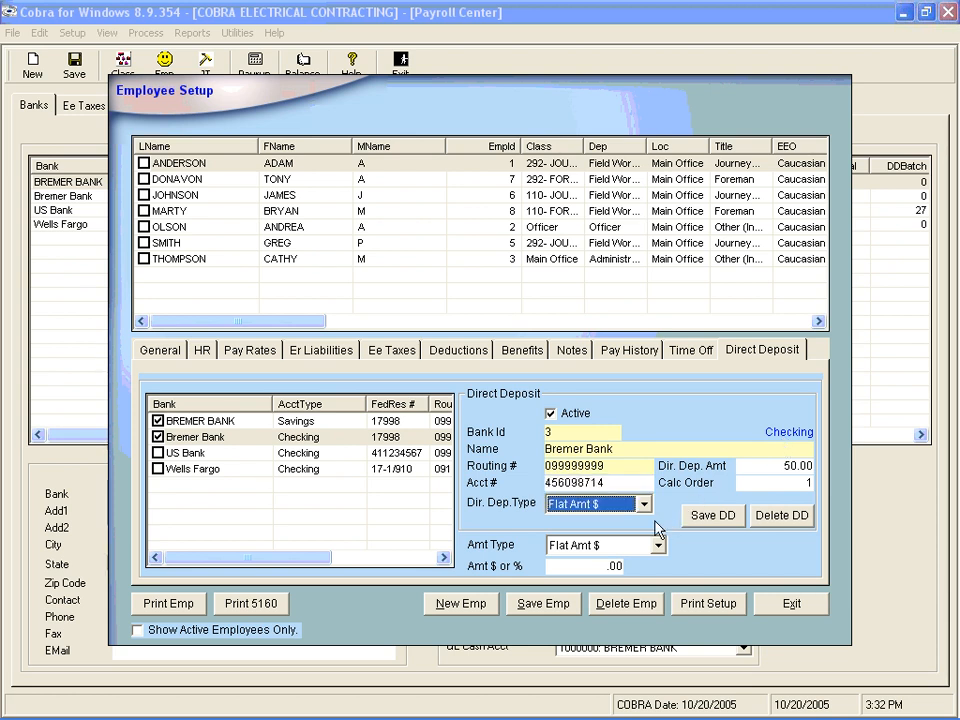
pyautogui.click(645, 505)
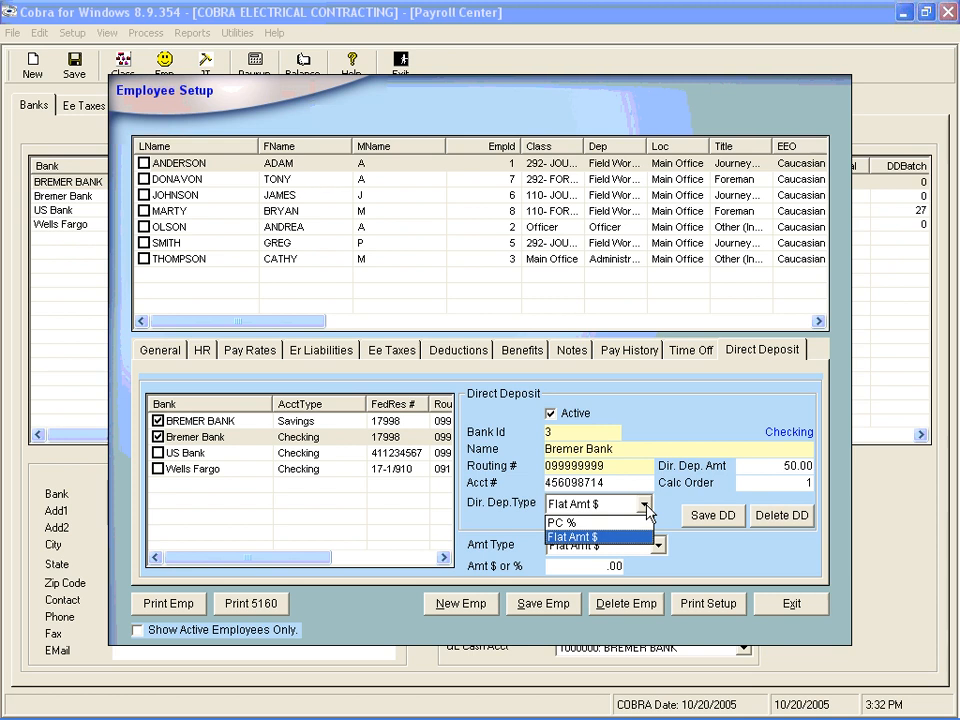
pyautogui.click(645, 505)
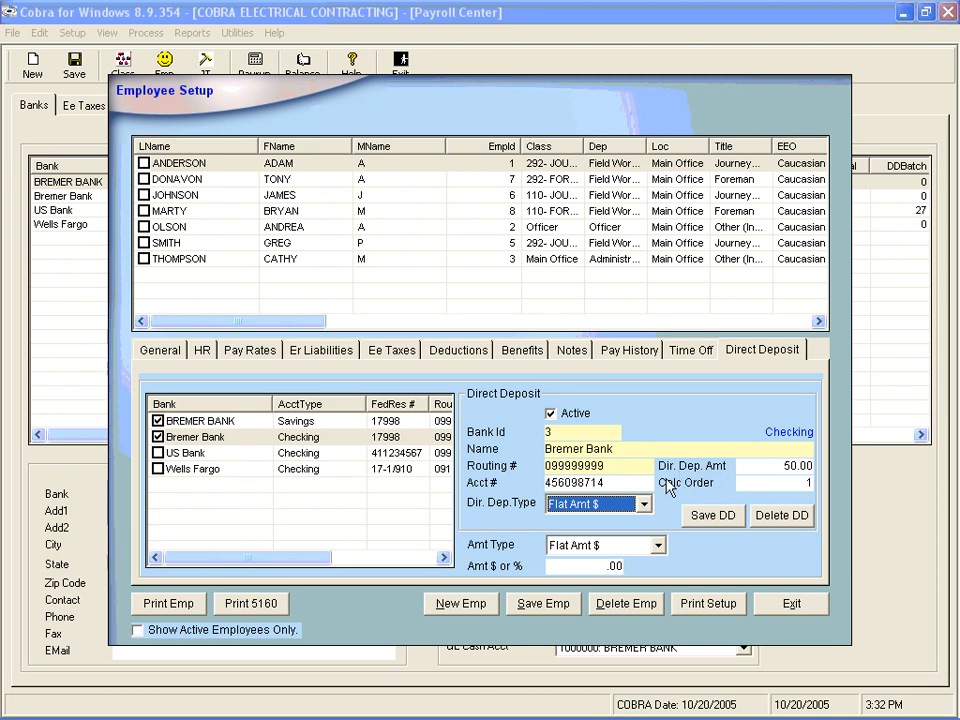
pyautogui.click(645, 506)
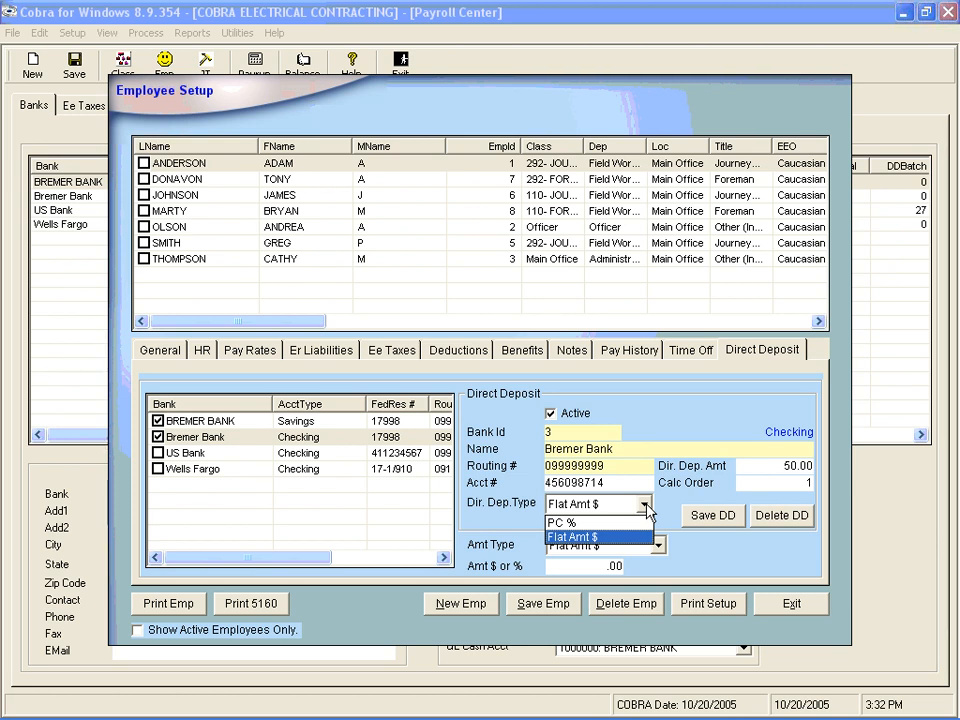
pyautogui.click(638, 538)
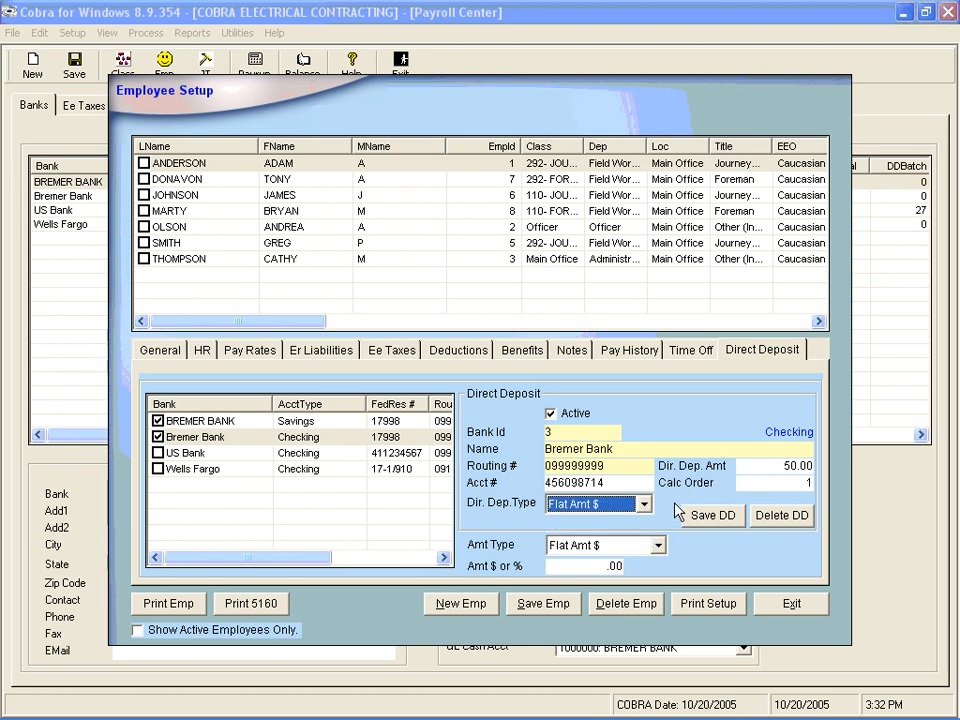
pyautogui.press('Tab')
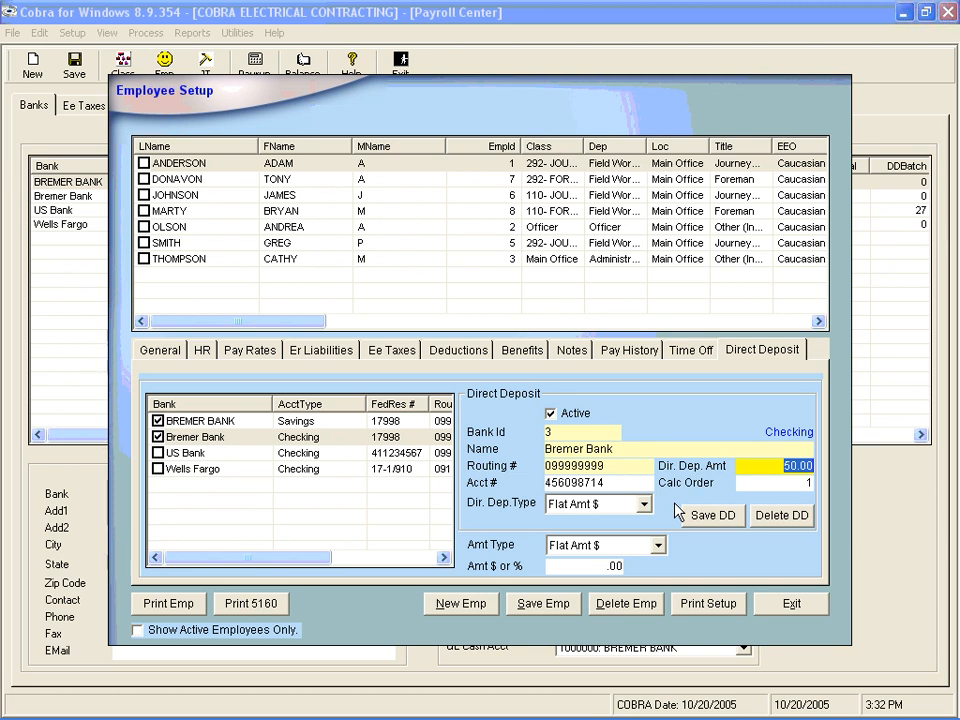
pyautogui.press('Tab')
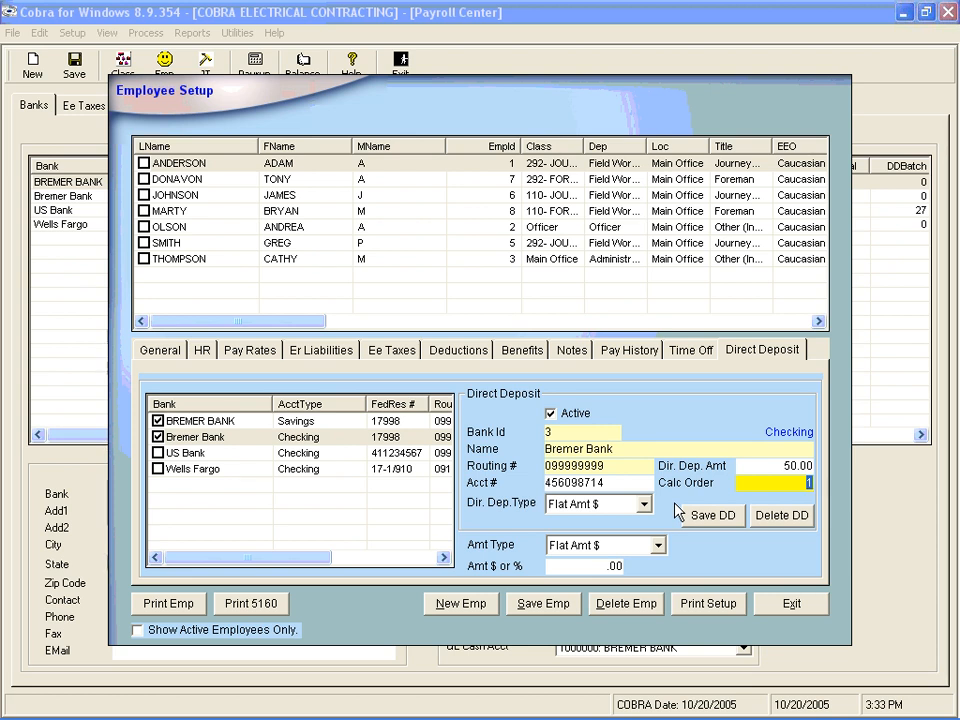
pyautogui.press('Tab')
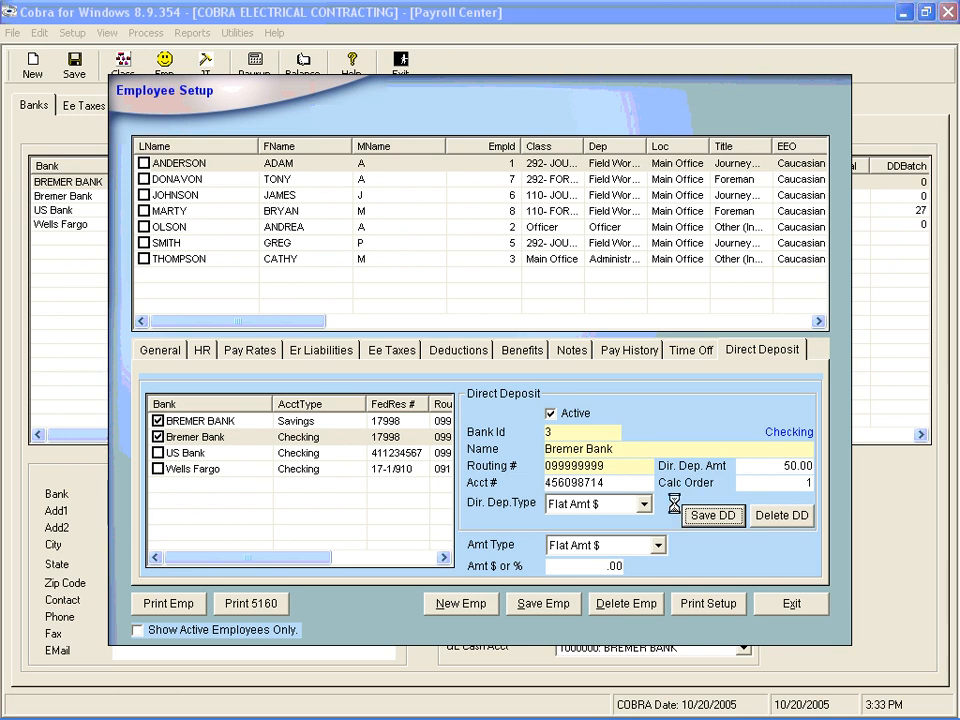
pyautogui.press('Return')
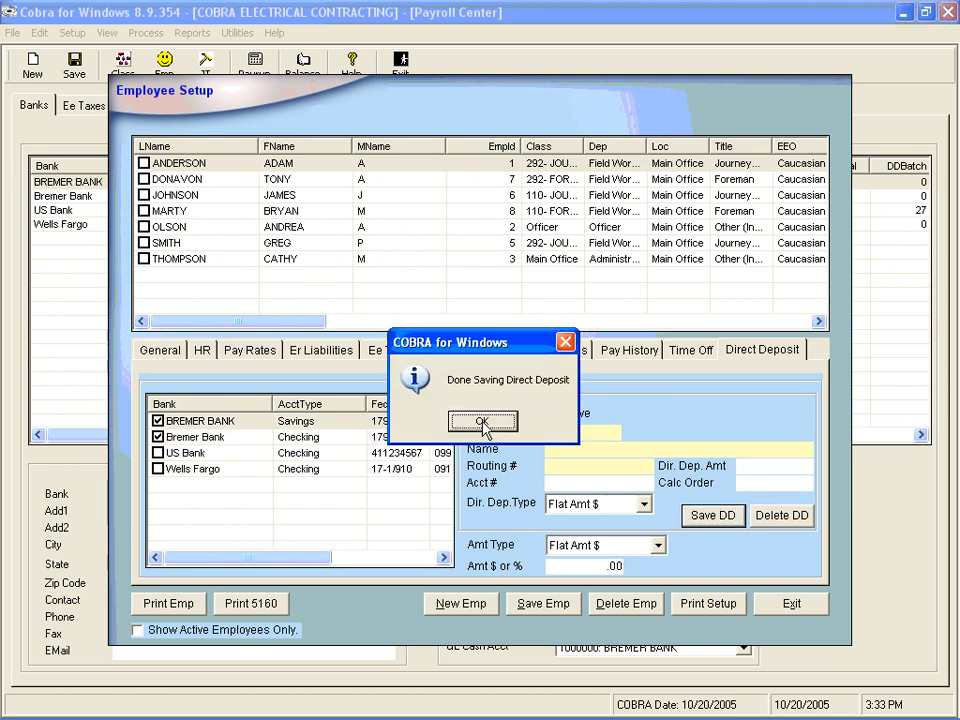
pyautogui.click(482, 420)
# - Save the first employee's BREMER BANK savings deposit as flat $50.00 with calc order 2
pyautogui.click(203, 439)
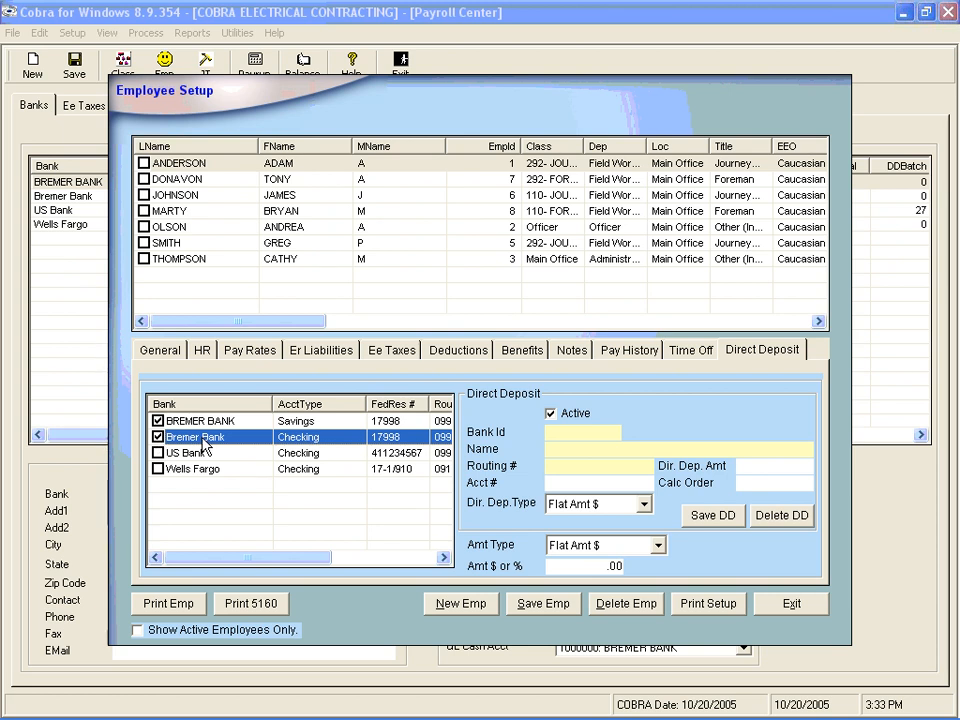
pyautogui.click(222, 421)
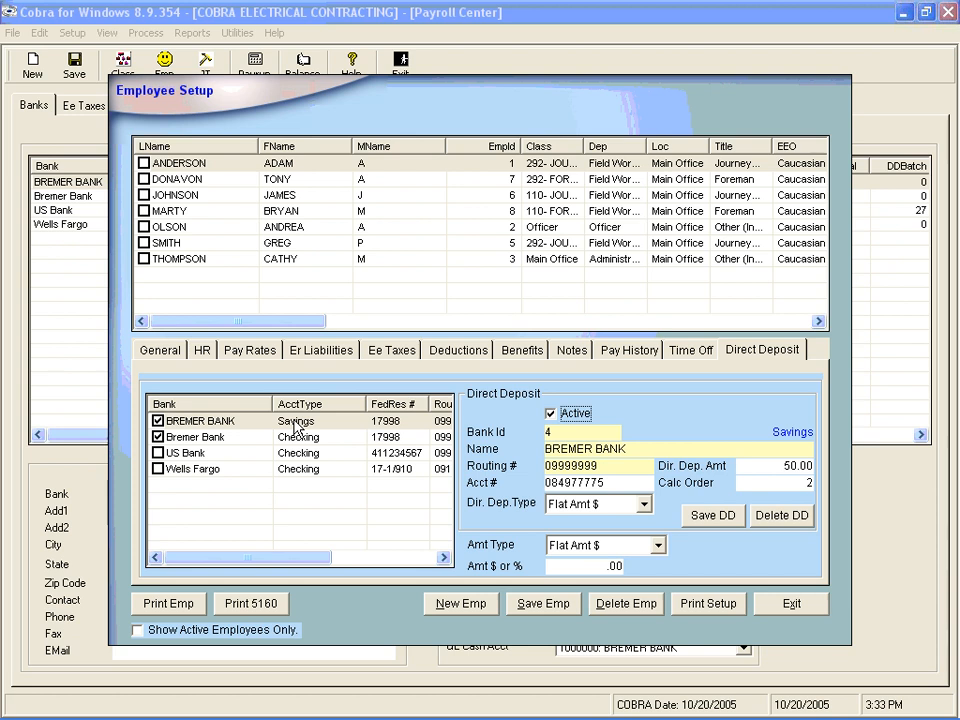
pyautogui.press('Tab')
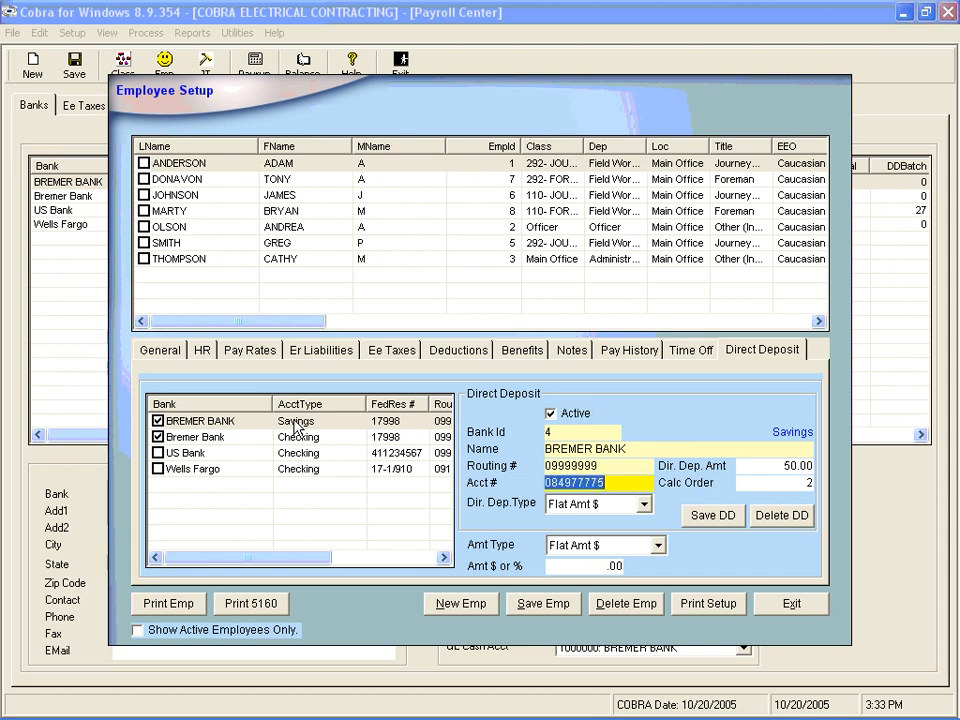
pyautogui.press('Tab')
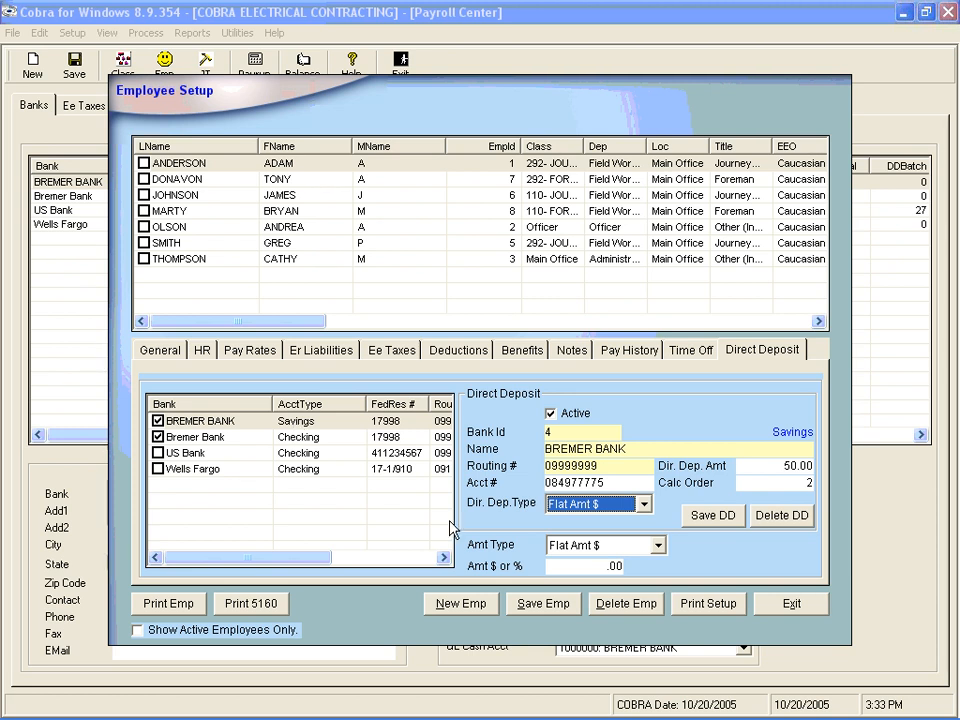
pyautogui.click(643, 505)
pyautogui.click(644, 507)
pyautogui.press('Tab')
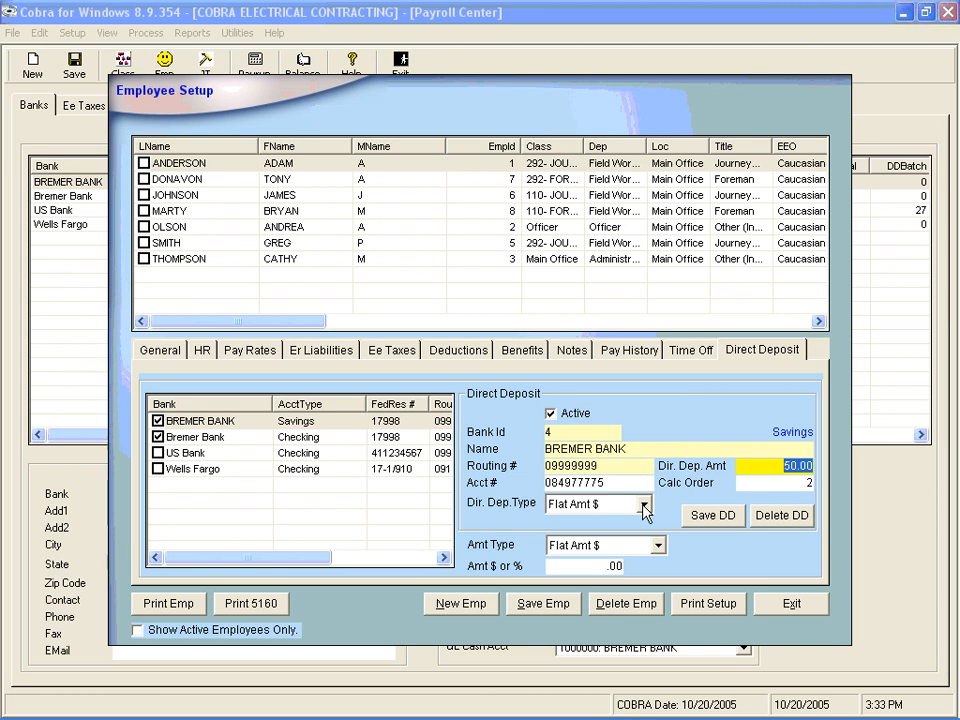
pyautogui.press('Tab')
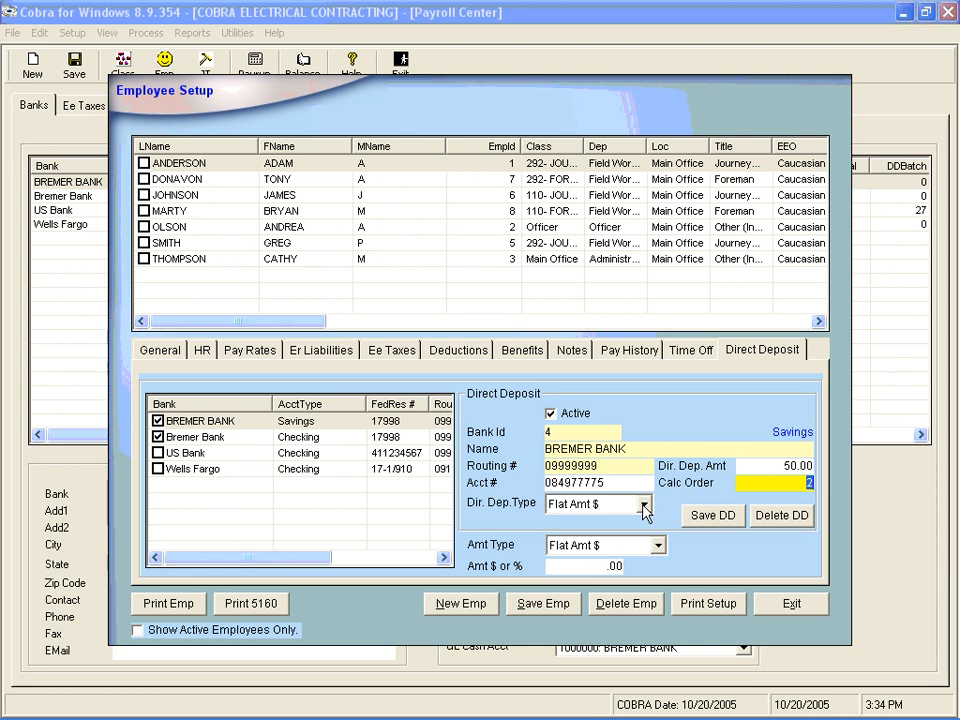
pyautogui.press('Return')
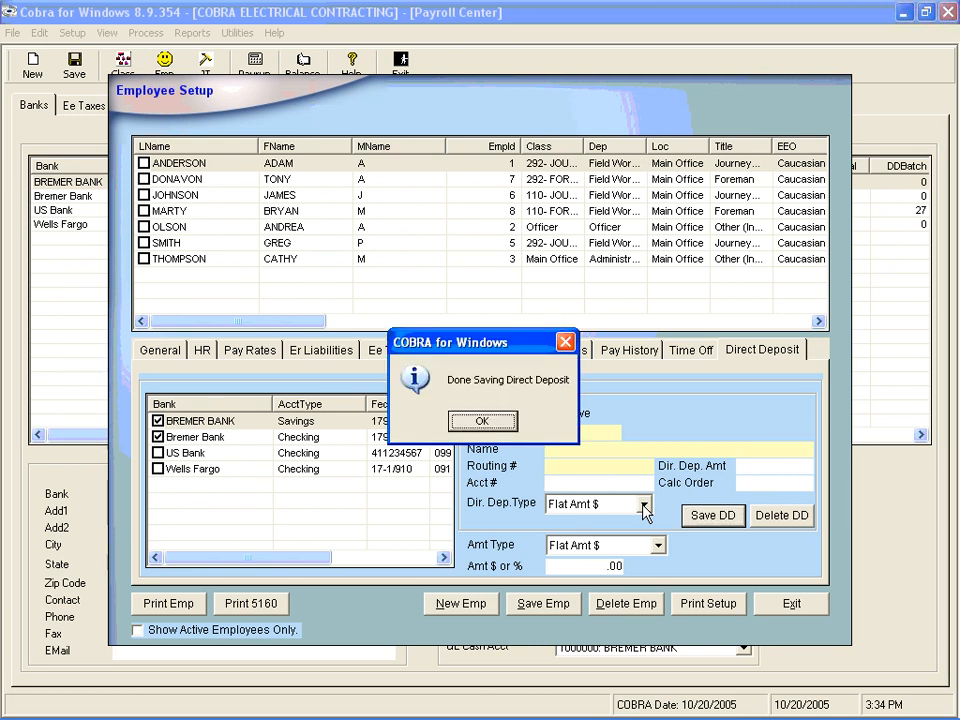
pyautogui.click(484, 423)
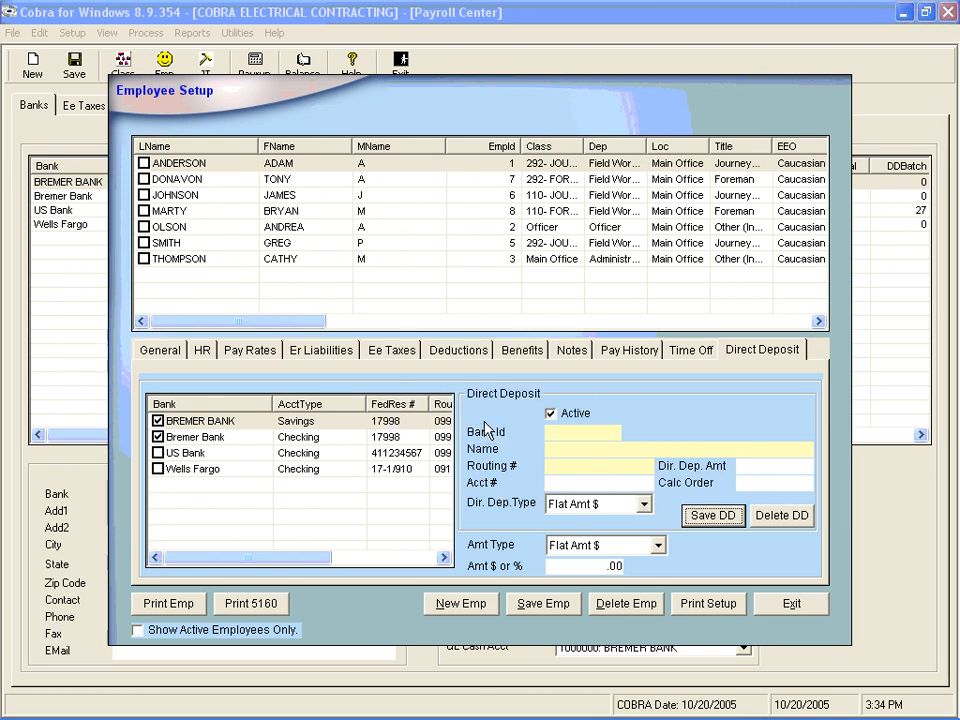
# - Save the second employee's Bremer Bank checking deposit as PC %, amount 1, calc order 1
pyautogui.click(387, 181)
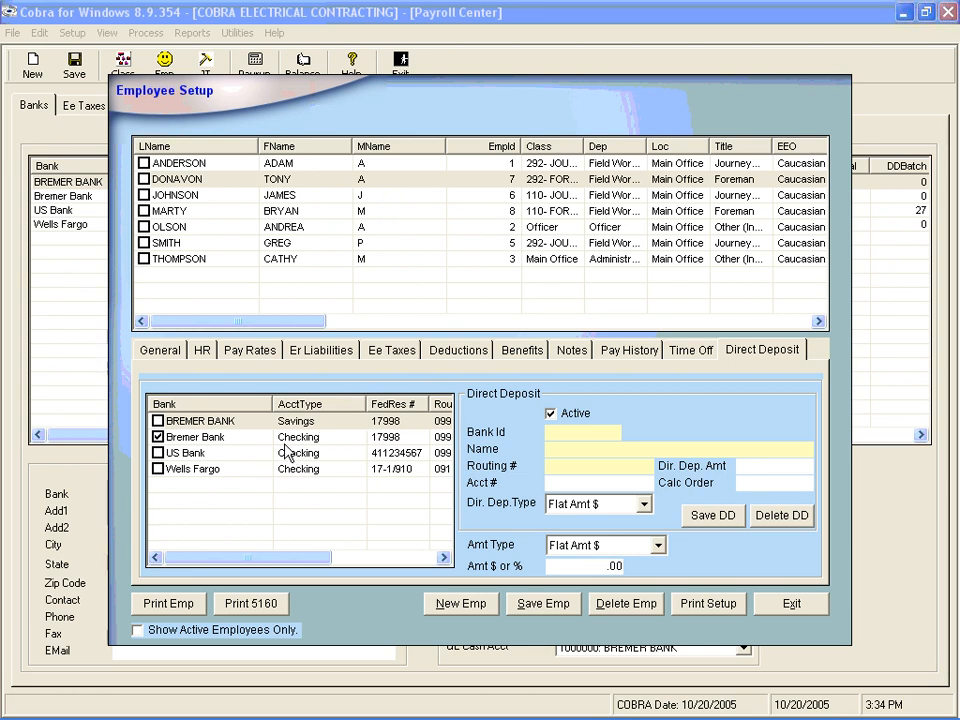
pyautogui.click(243, 446)
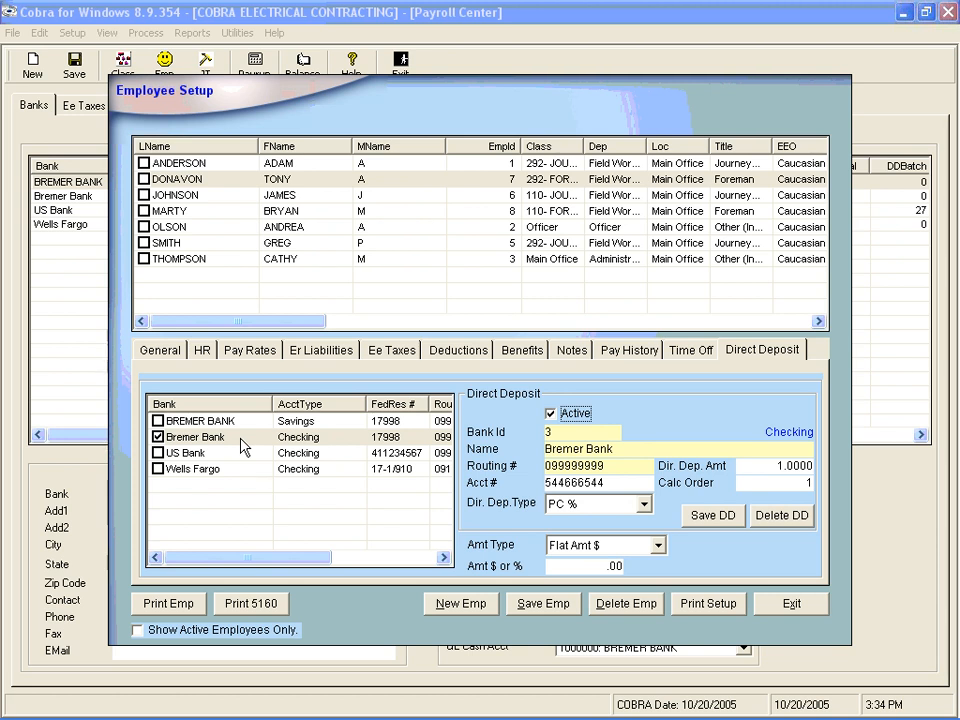
pyautogui.press('Tab')
pyautogui.press('Tab')
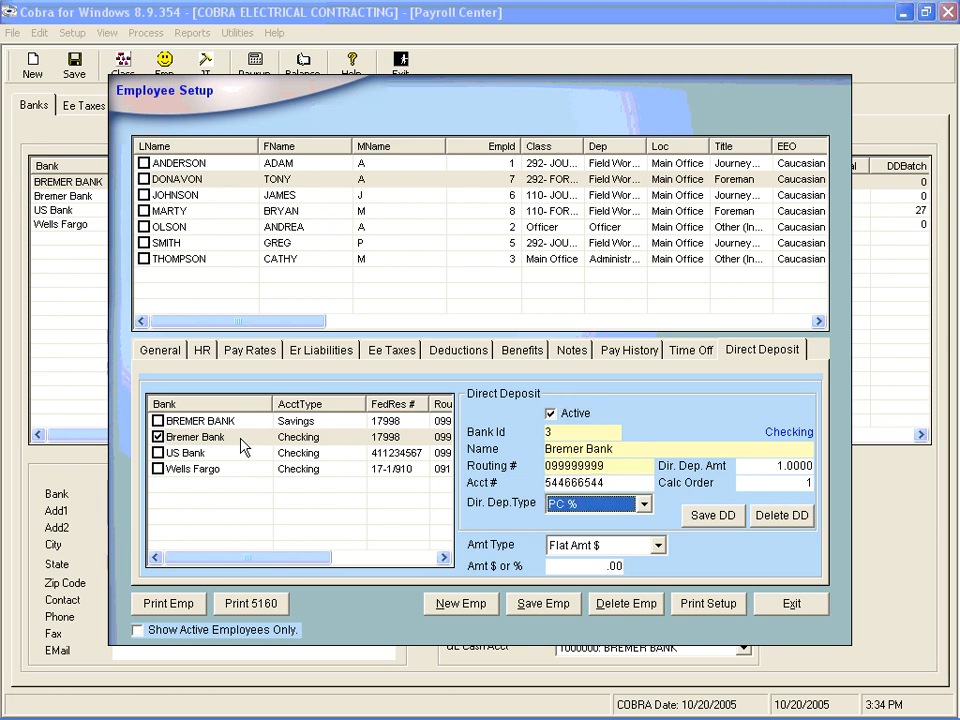
pyautogui.click(643, 505)
pyautogui.click(643, 505)
pyautogui.press('Tab')
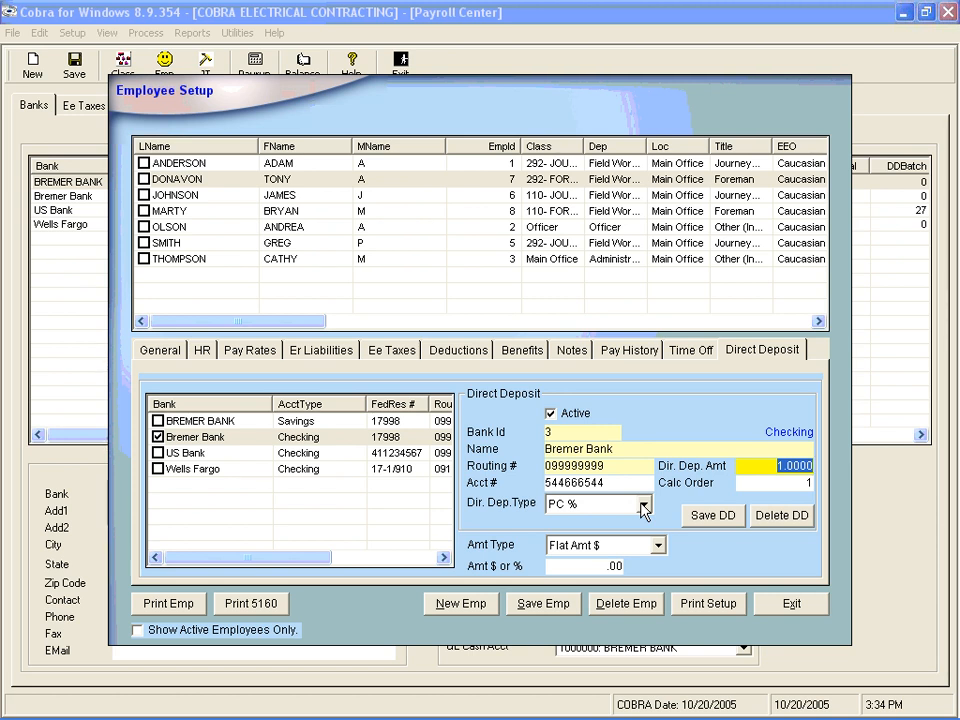
pyautogui.write('1')
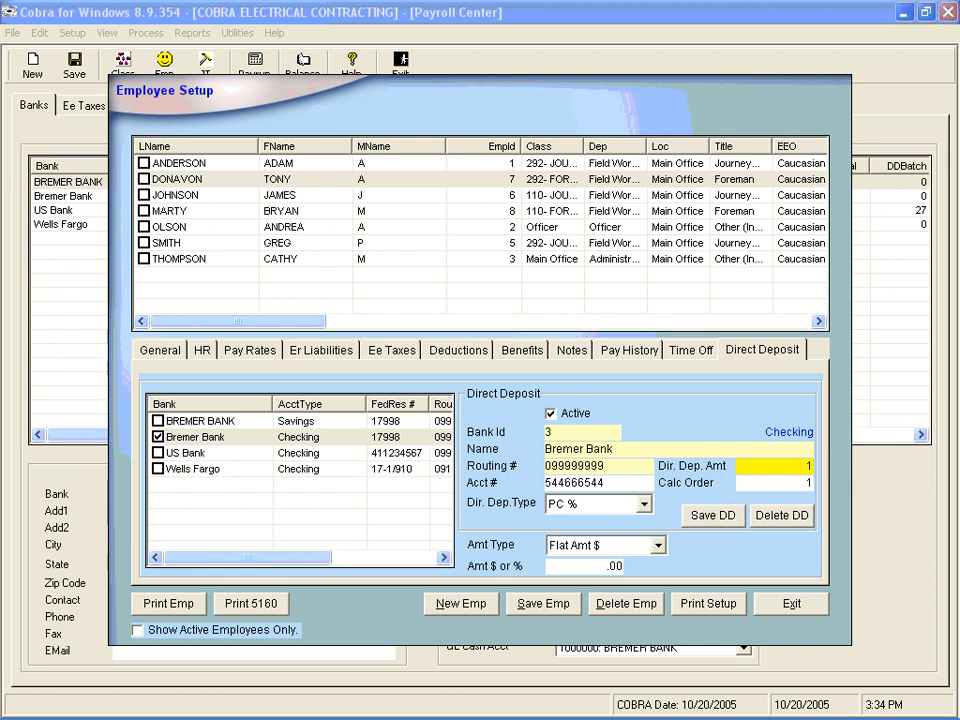
pyautogui.press('Tab')
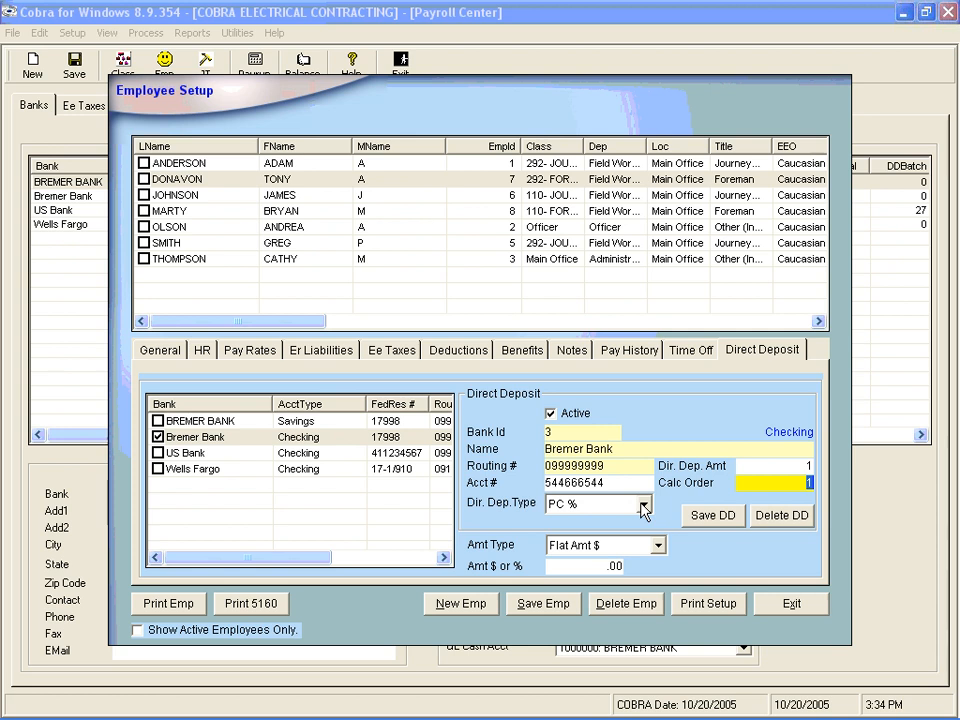
pyautogui.press('Tab')
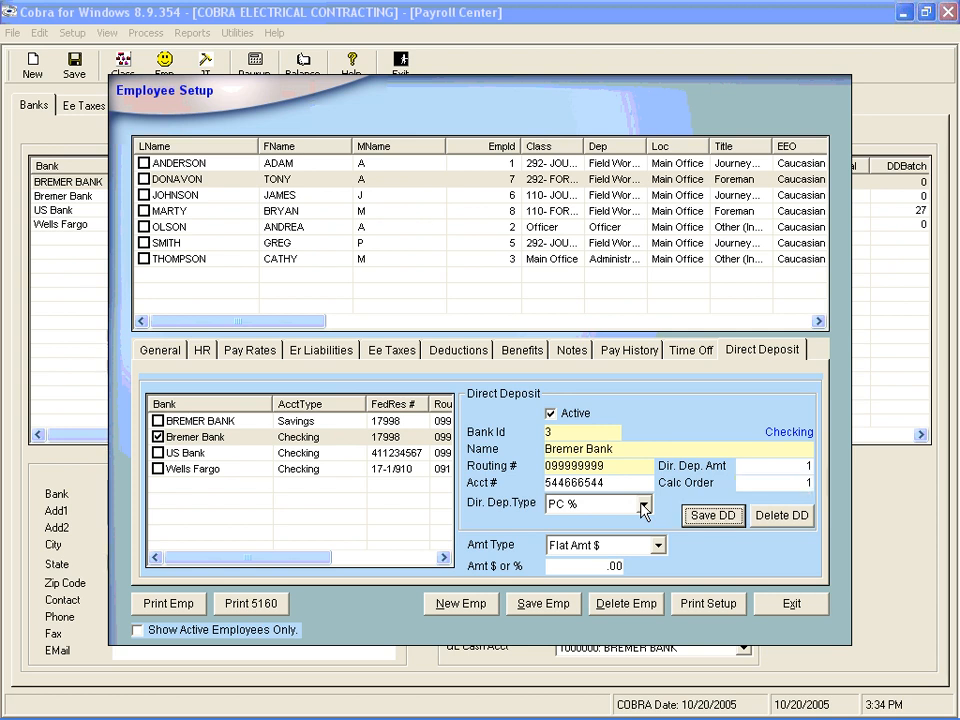
pyautogui.press('Return')
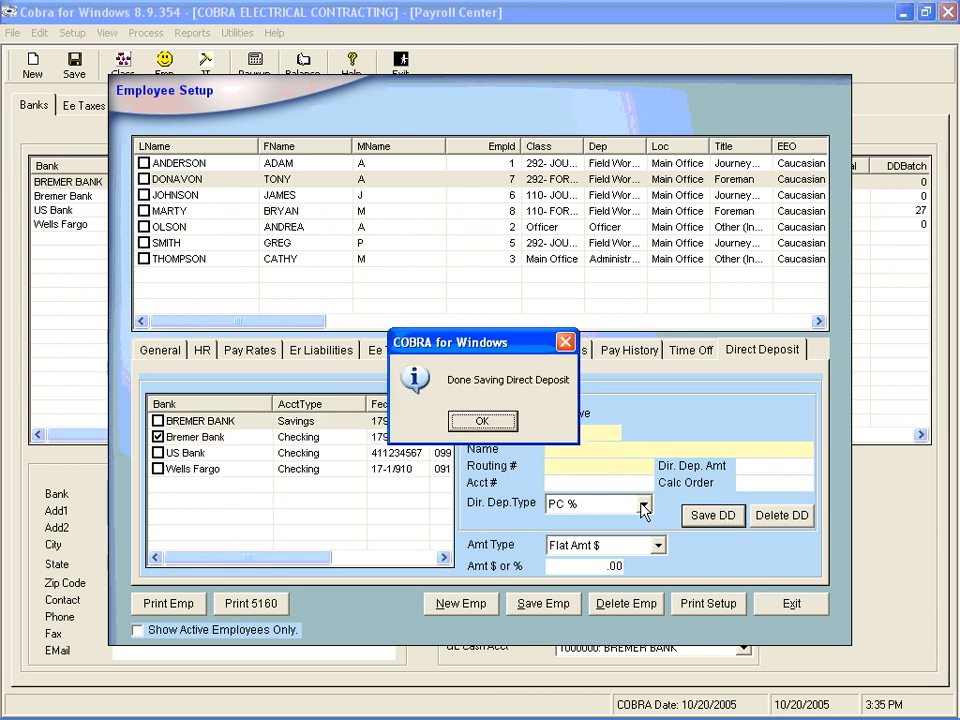
pyautogui.click(479, 421)
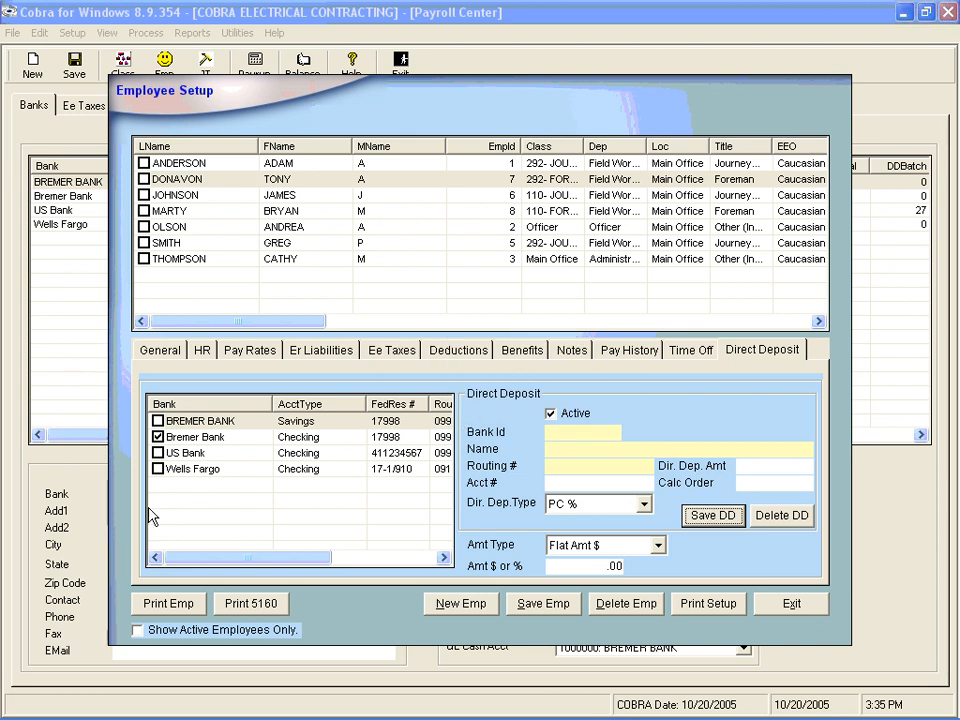
# - Save the third employee's BREMER BANK savings deposit as PC %, amount .50, calc order 1
pyautogui.click(306, 198)
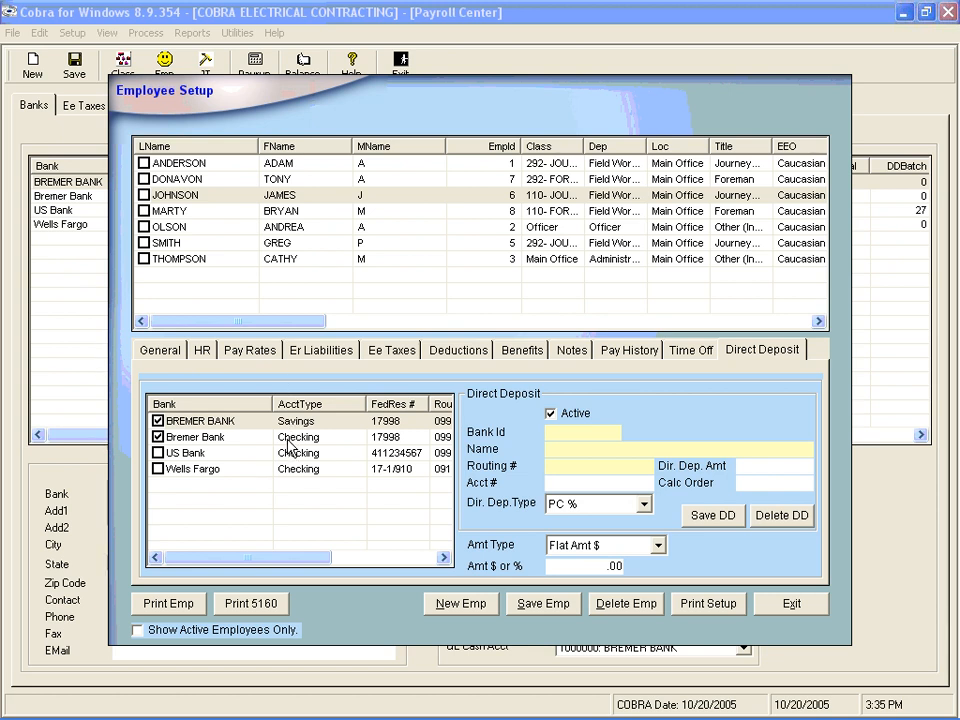
pyautogui.click(288, 438)
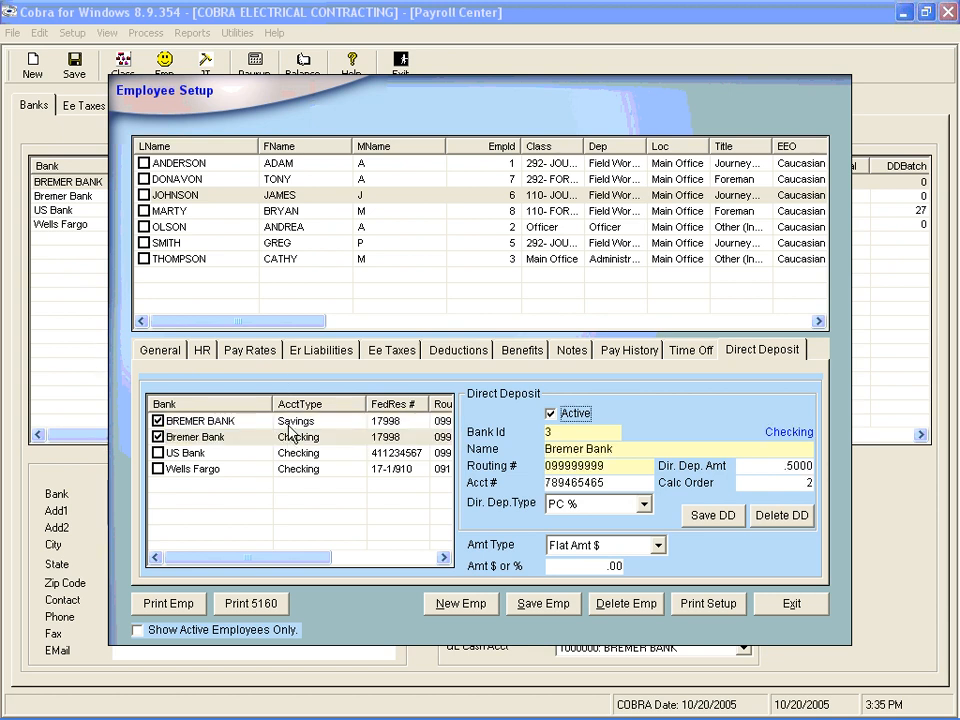
pyautogui.click(291, 423)
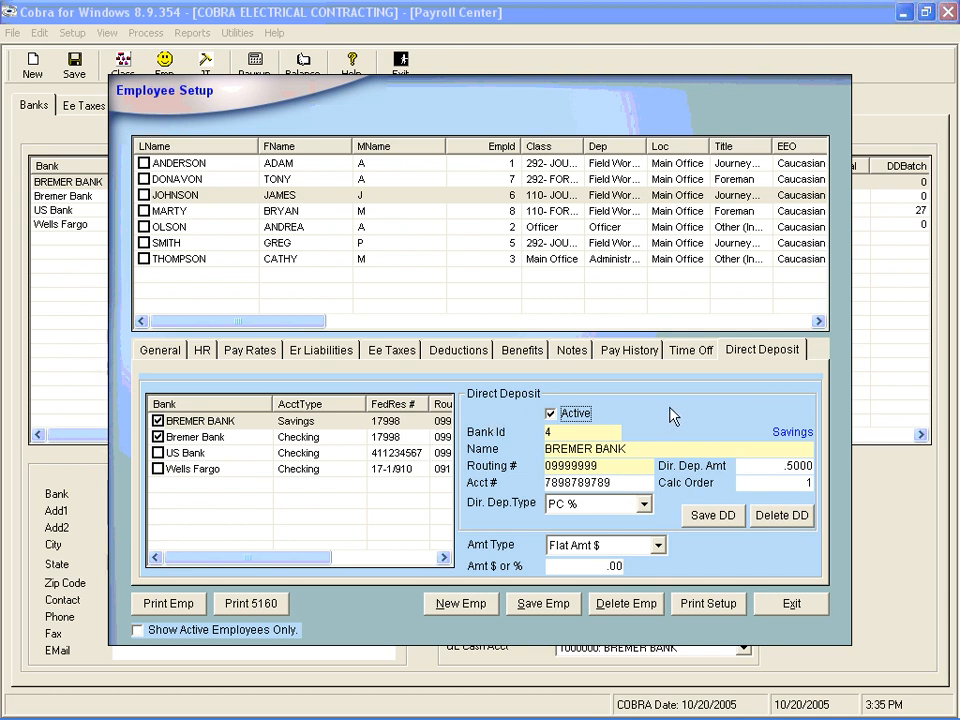
pyautogui.press('Tab')
pyautogui.press('Tab')
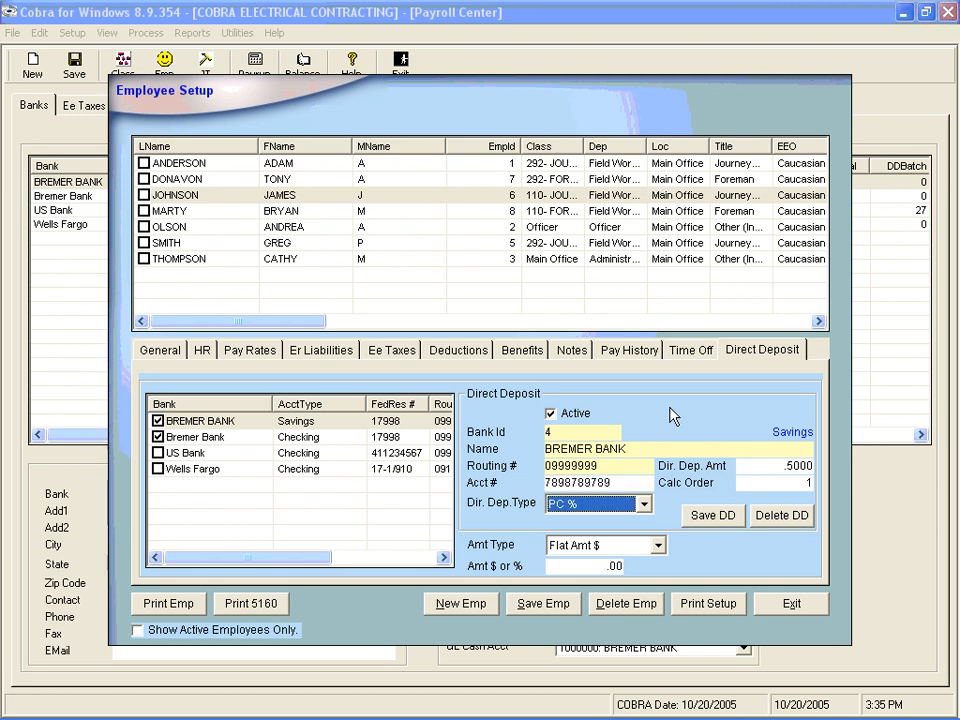
pyautogui.click(643, 504)
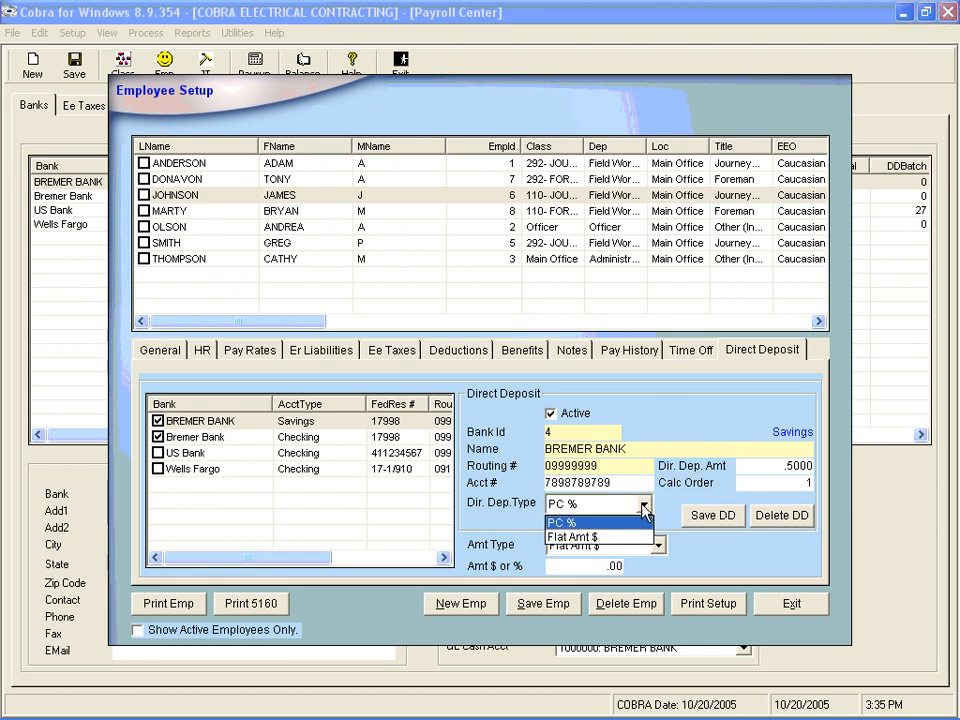
pyautogui.click(640, 518)
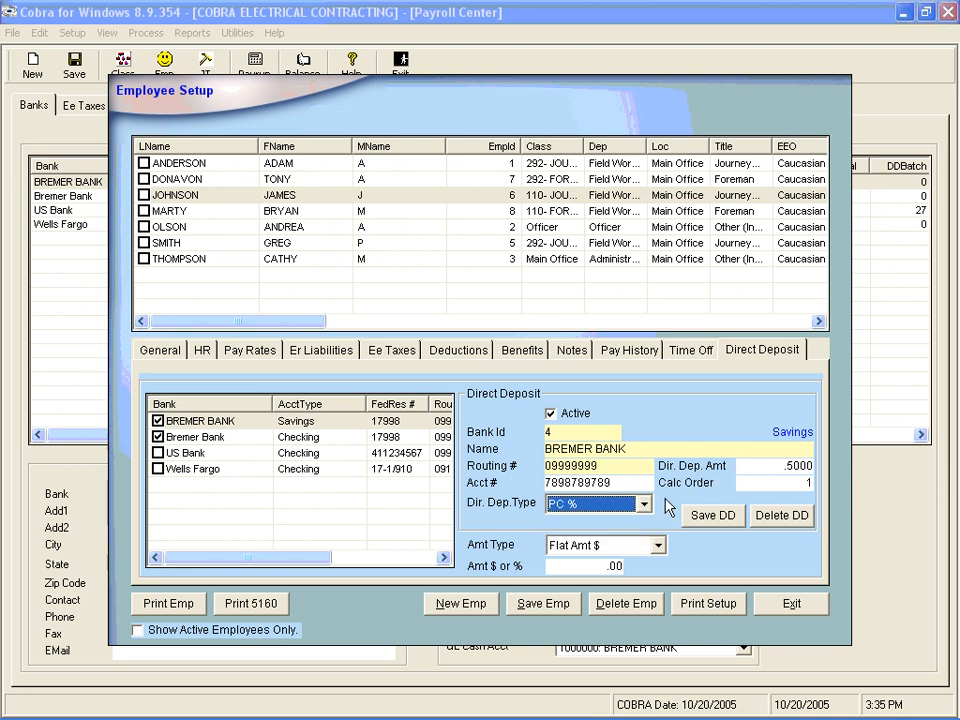
pyautogui.press('Tab')
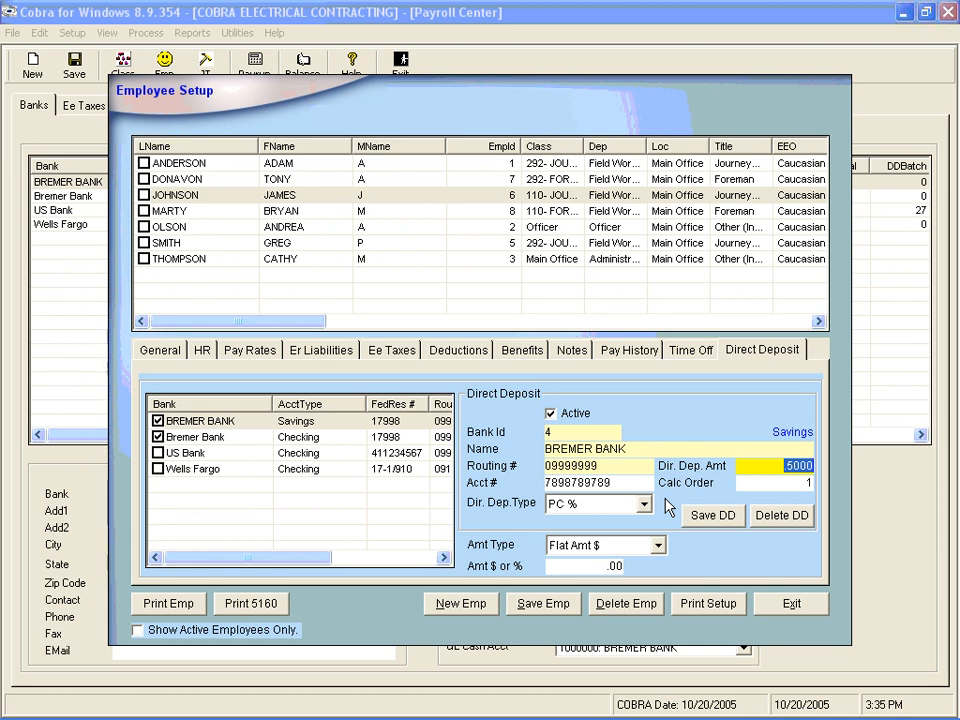
pyautogui.write('.')
pyautogui.press('Tab')
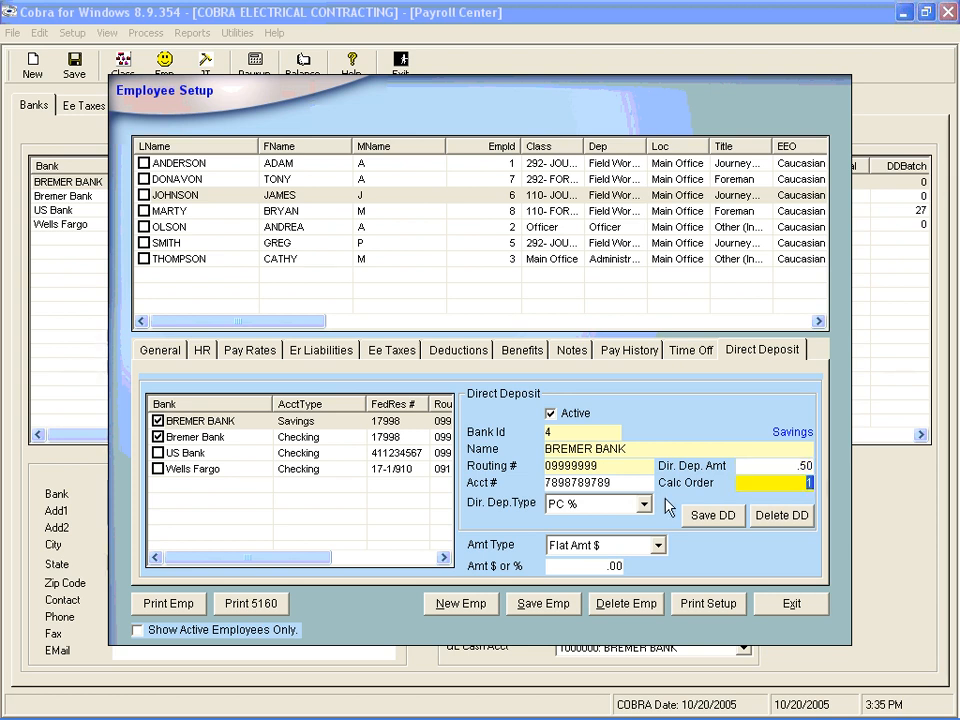
pyautogui.press('Tab')
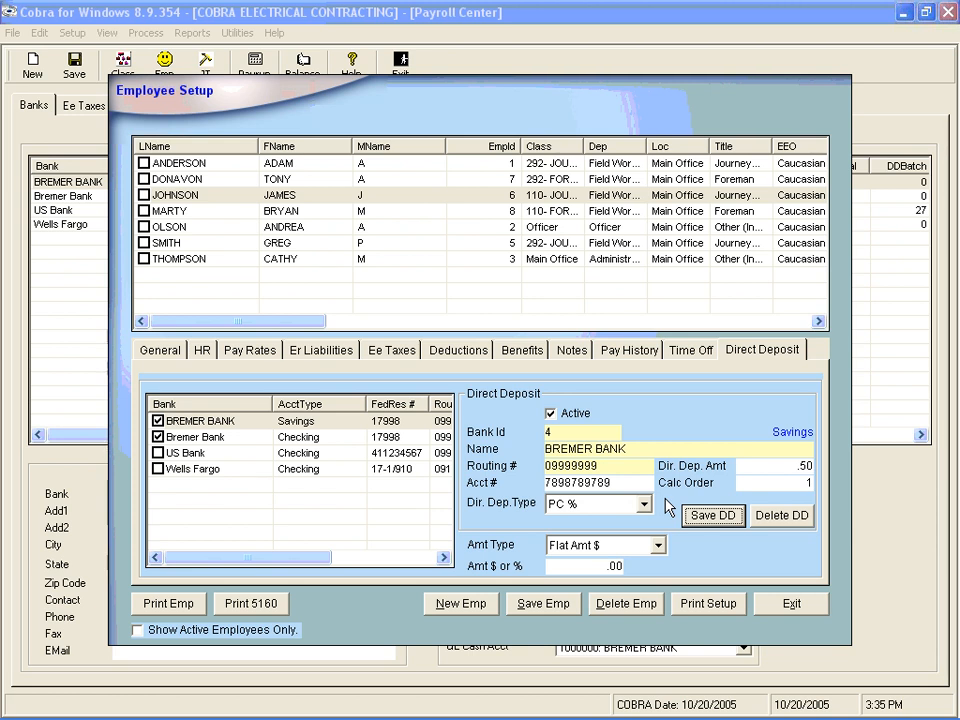
pyautogui.press('Return')
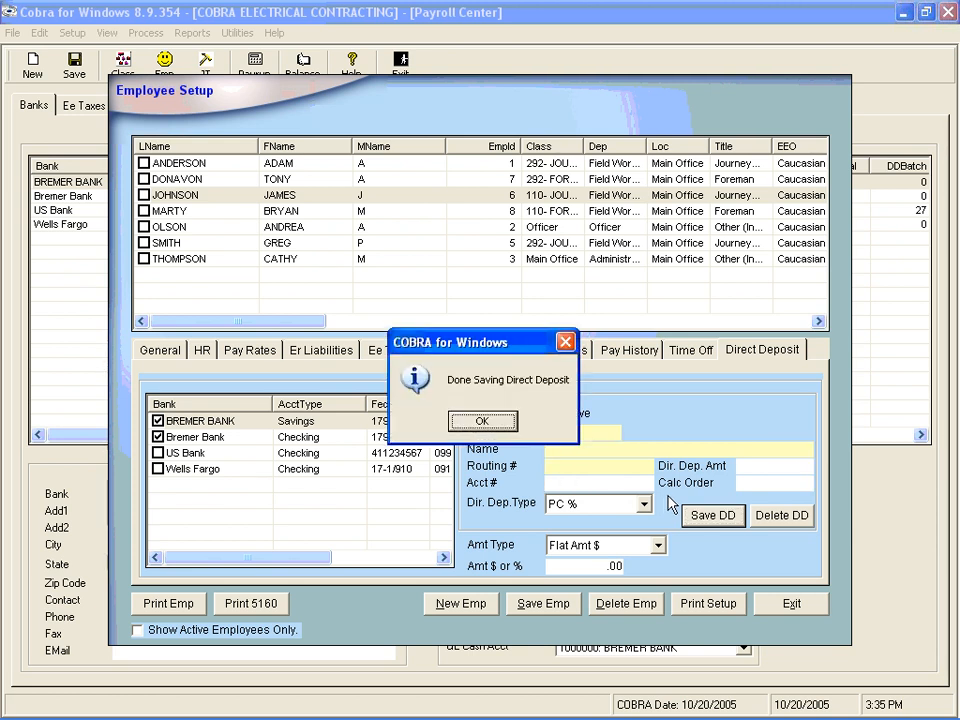
pyautogui.click(480, 422)
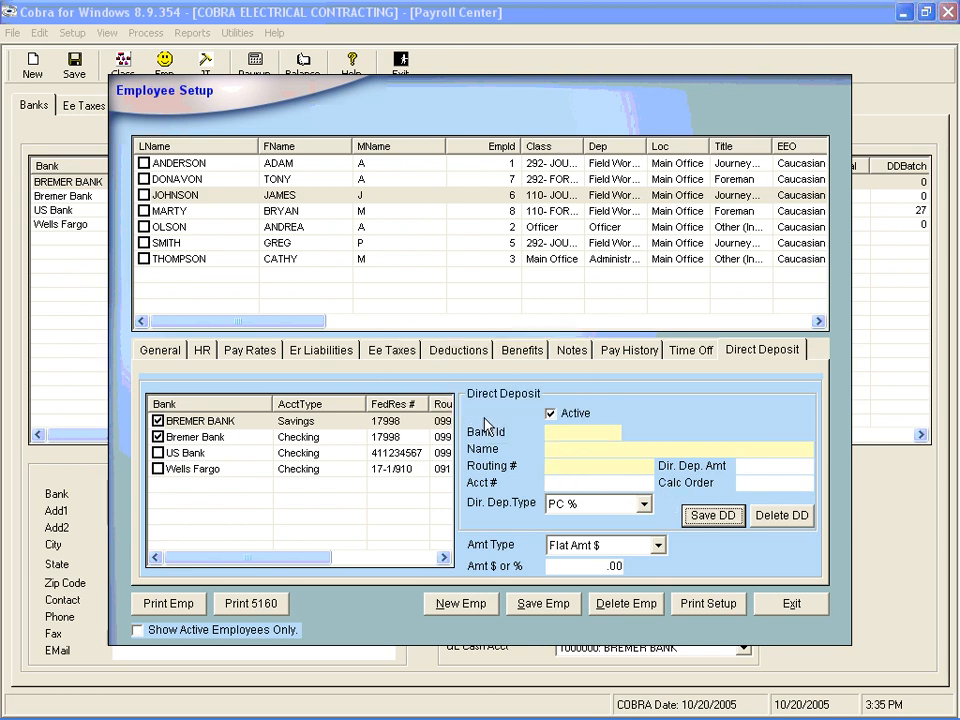
# - Save the third employee's Bremer Bank checking deposit at .50 with calc order 2
pyautogui.click(185, 439)
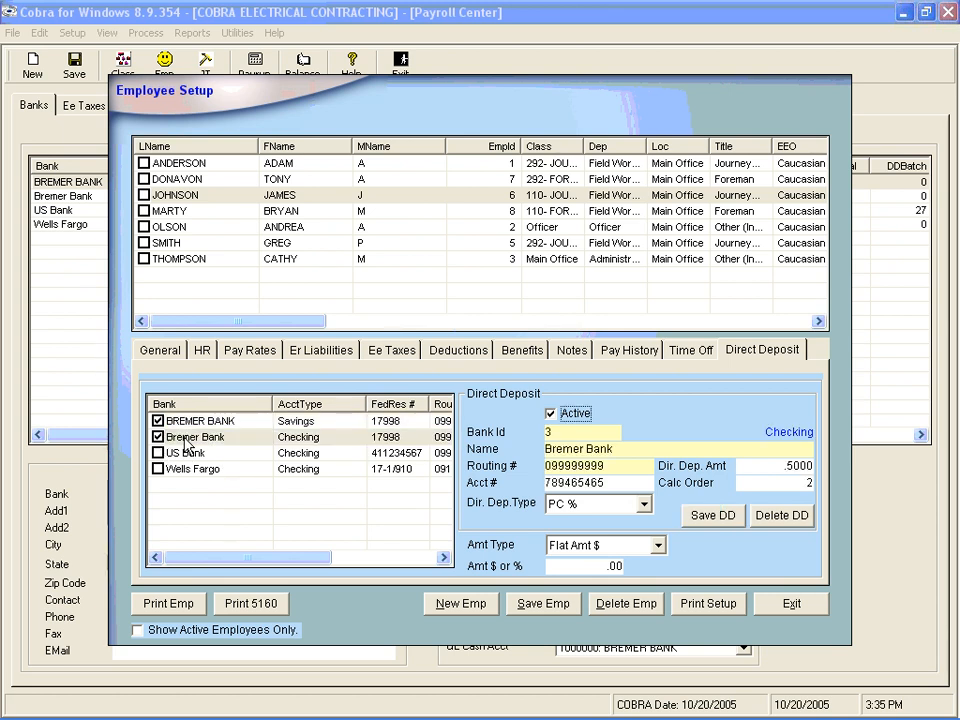
pyautogui.press('Tab')
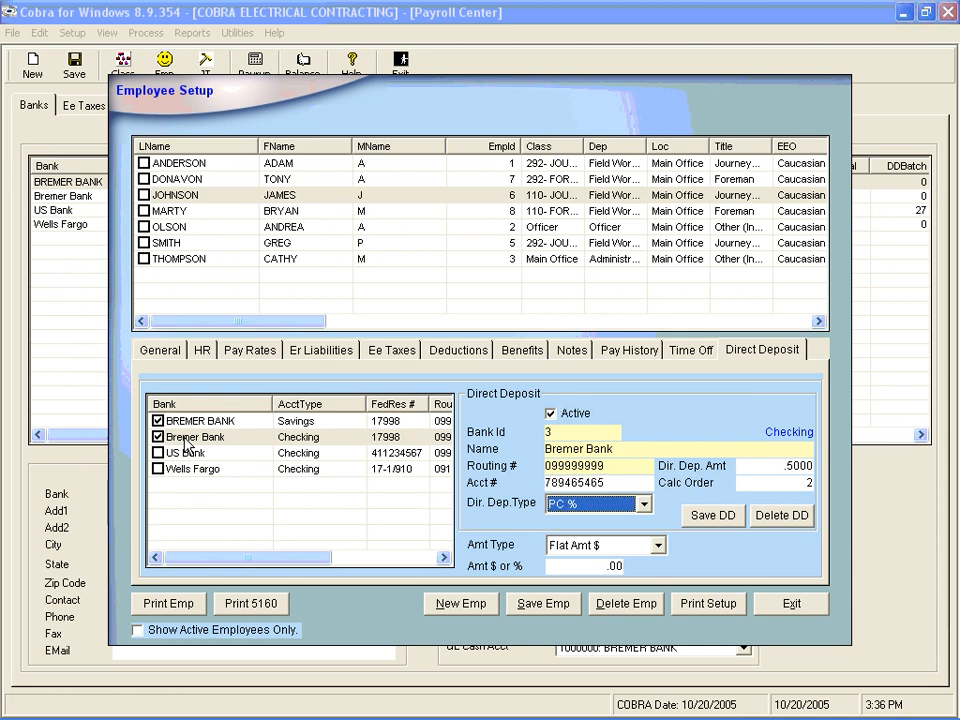
pyautogui.press('Tab')
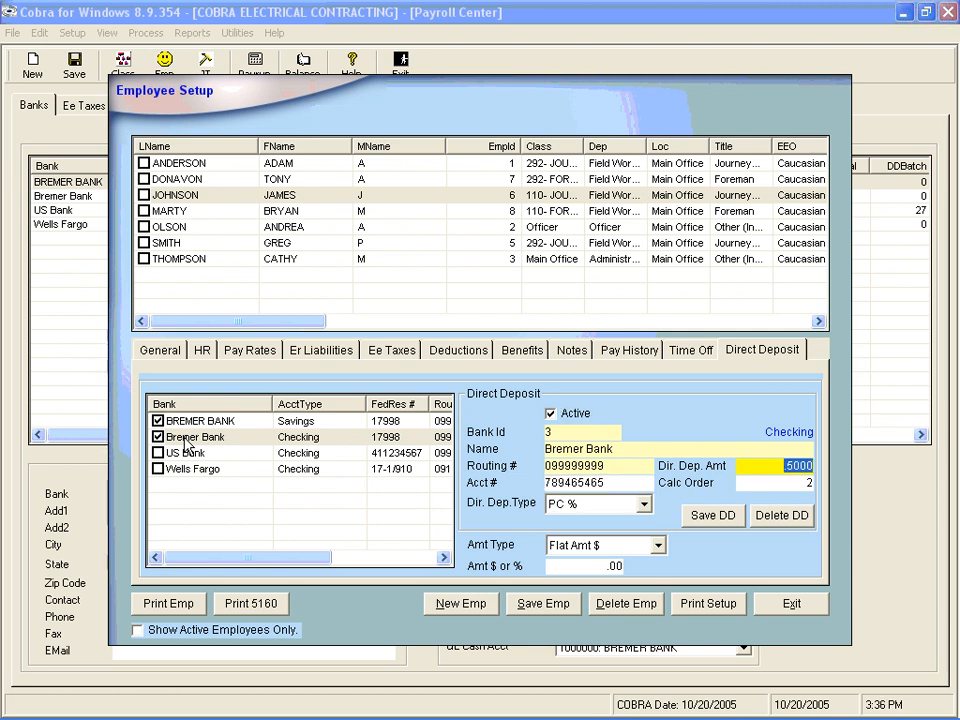
pyautogui.press('Tab')
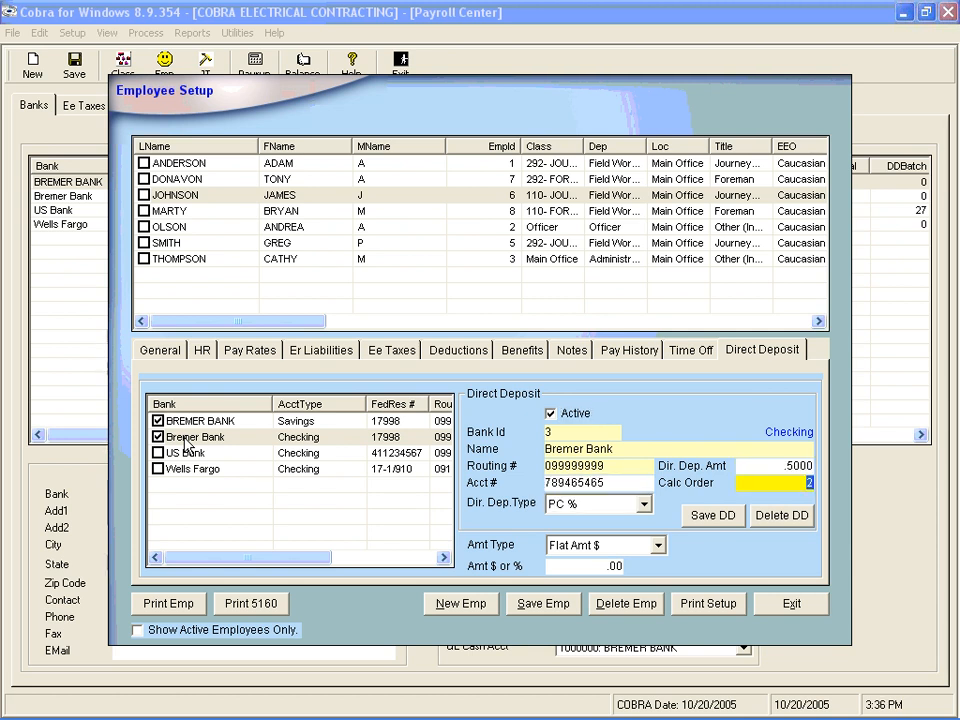
pyautogui.press('Tab')
pyautogui.press('Return')
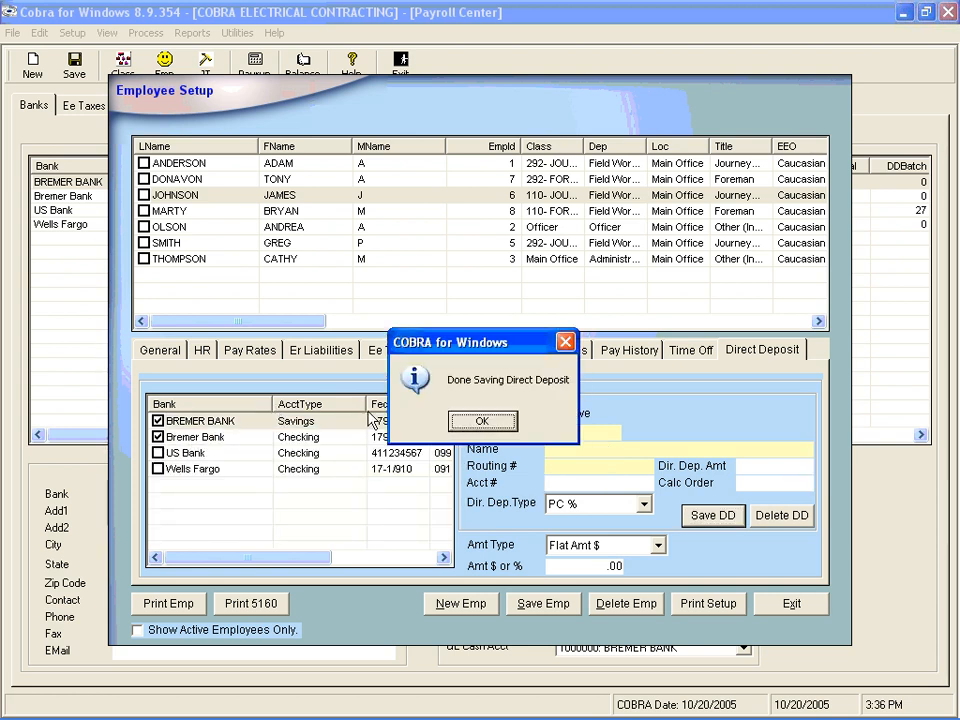
pyautogui.click(487, 422)
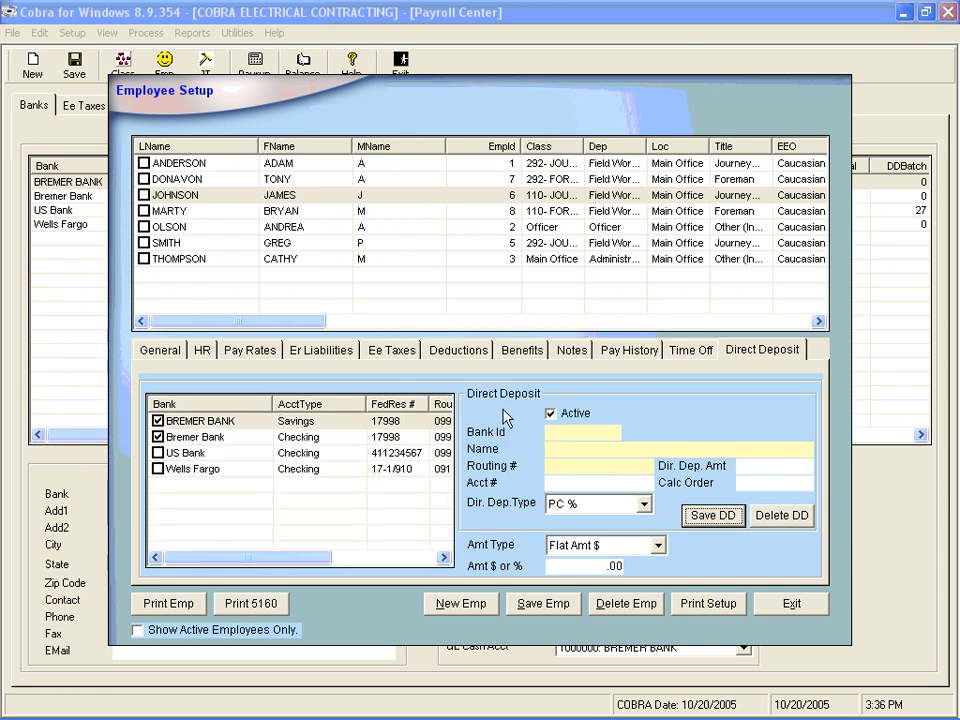
pyautogui.click(290, 214)
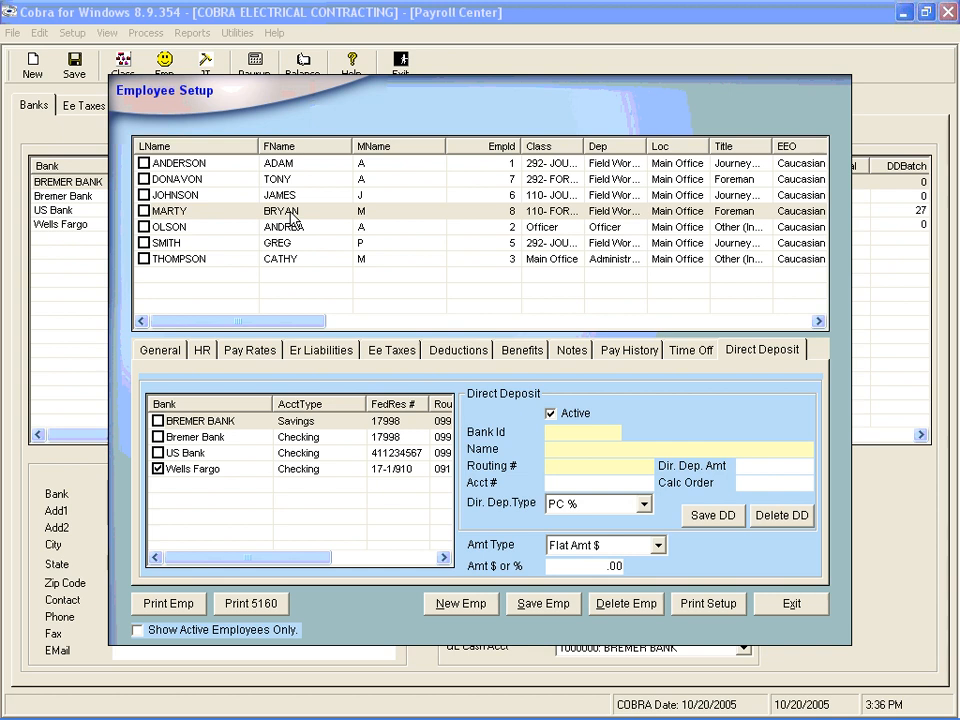
# - Save the fourth employee's Wells Fargo deposit at PC % .5000, calc order 1, then select the next employee
pyautogui.click(205, 469)
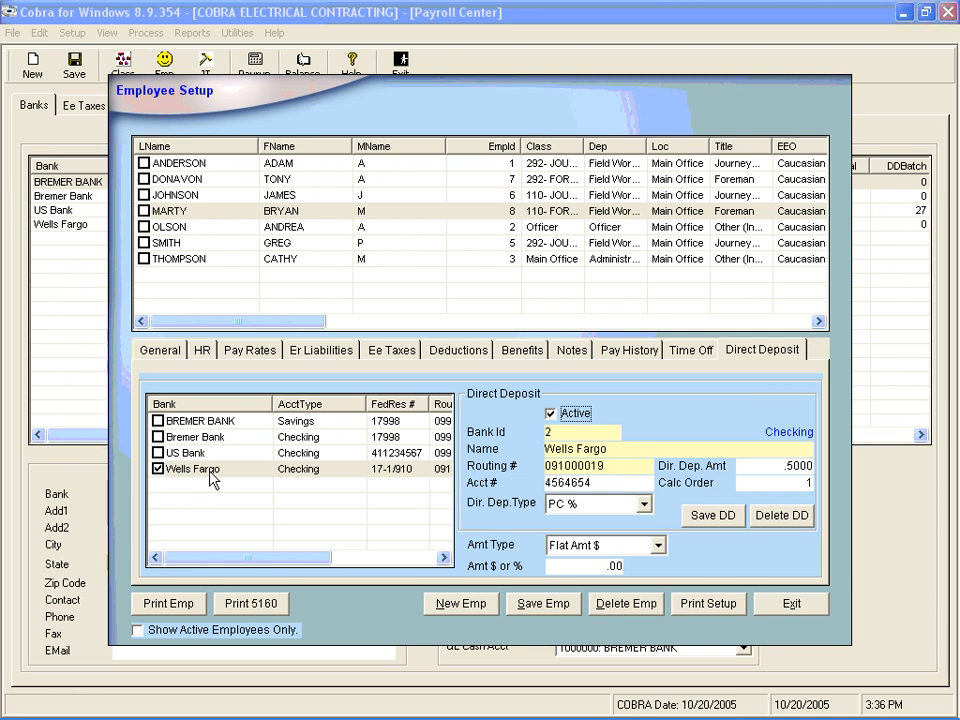
pyautogui.press('Tab')
pyautogui.press('Tab')
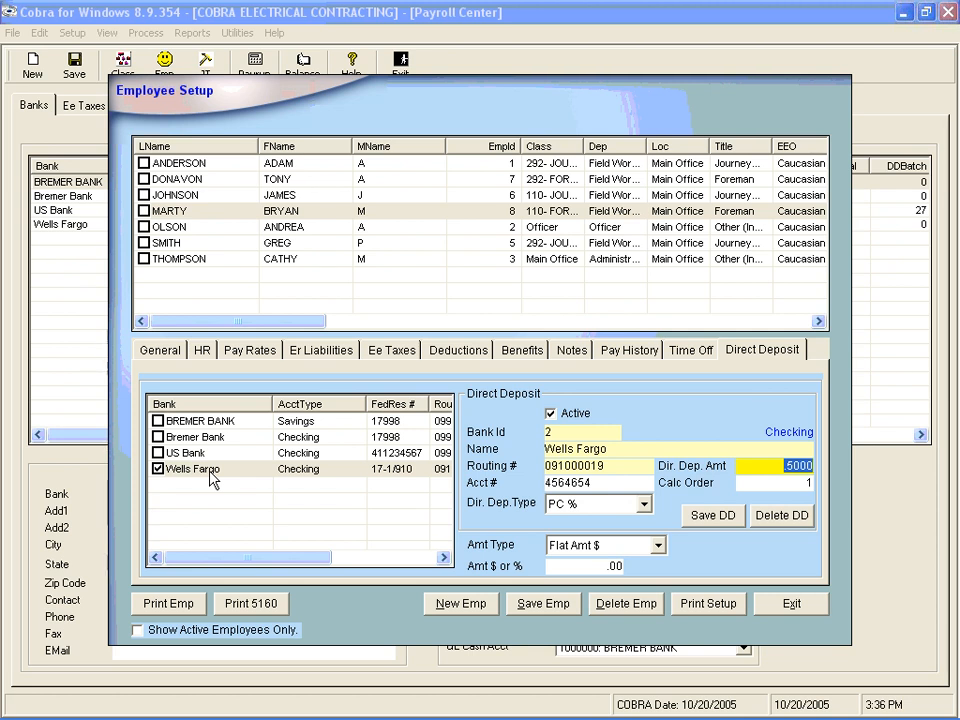
pyautogui.press('Tab')
pyautogui.press('Tab')
pyautogui.press('Return')
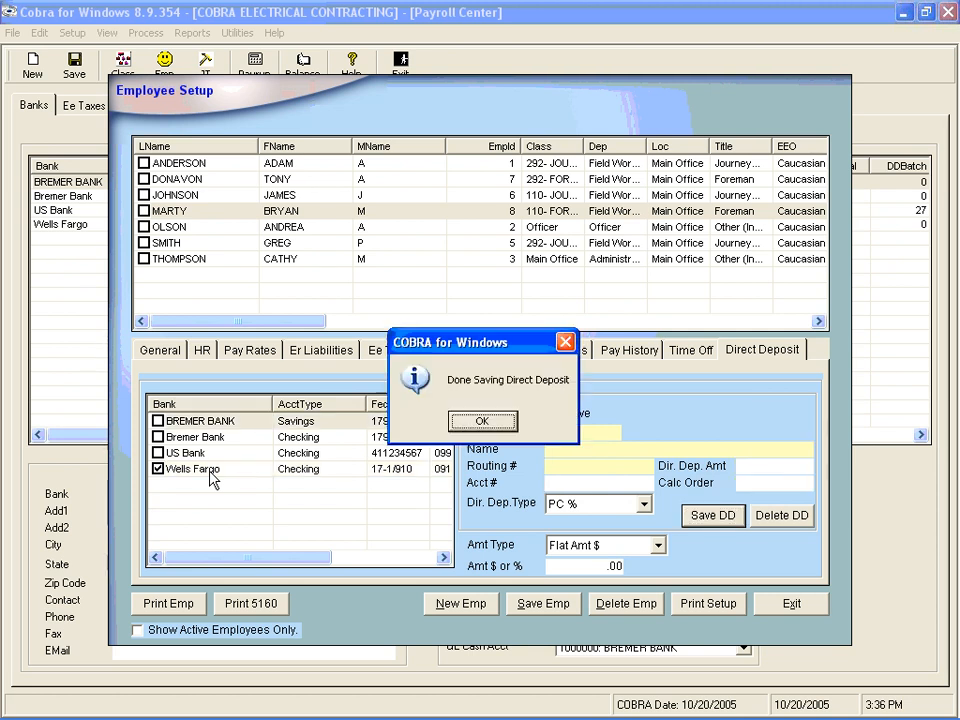
pyautogui.click(462, 423)
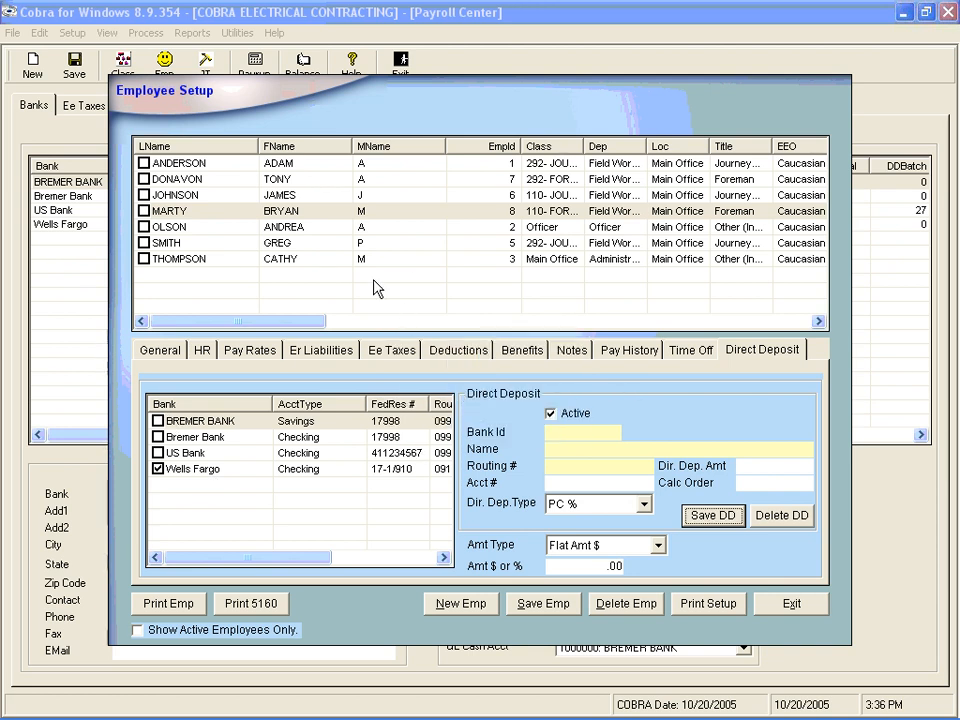
pyautogui.click(309, 230)
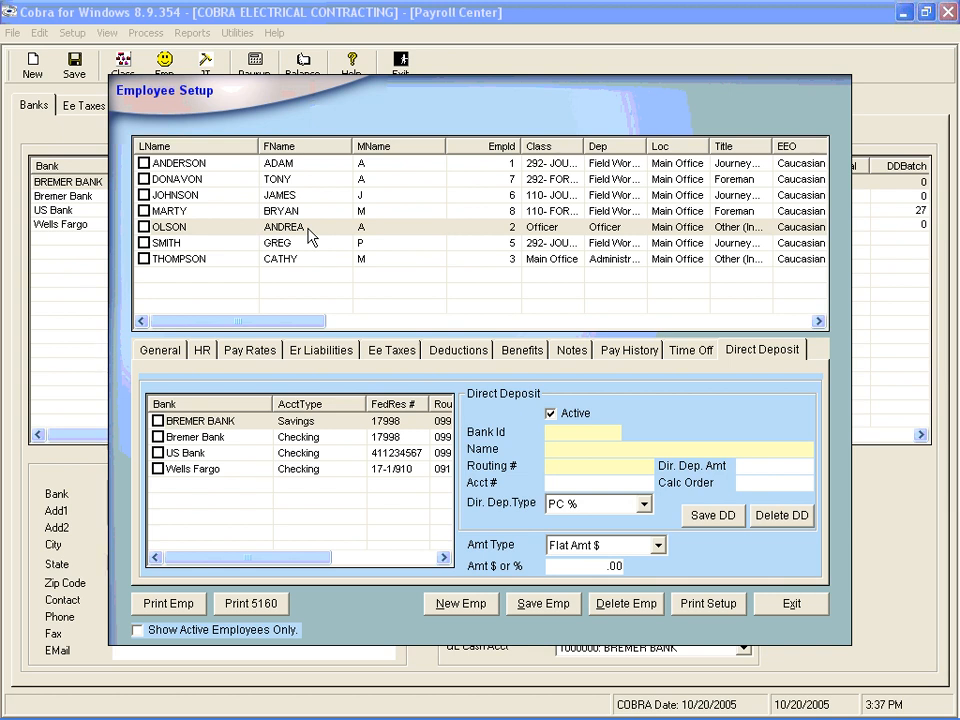
# - Load the BREMER BANK savings details (Bank Id 4) in Olson's direct deposit form
pyautogui.click(212, 424)
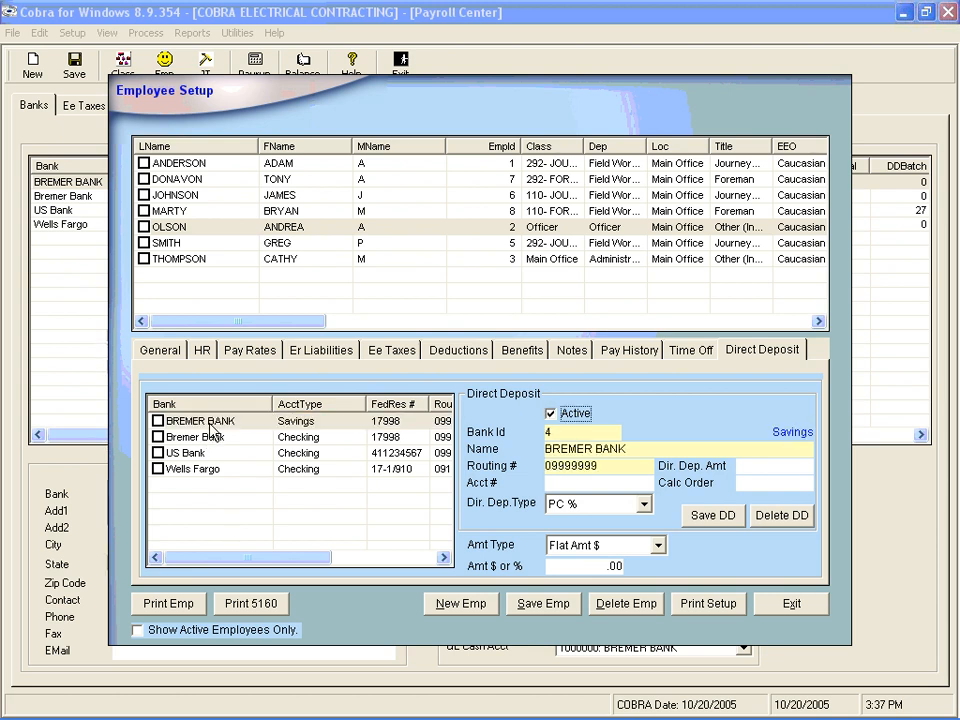
# - Save Olson's BREMER BANK savings deposit with its account number, Flat Amt $ 100, calc order 1
pyautogui.press('Tab')
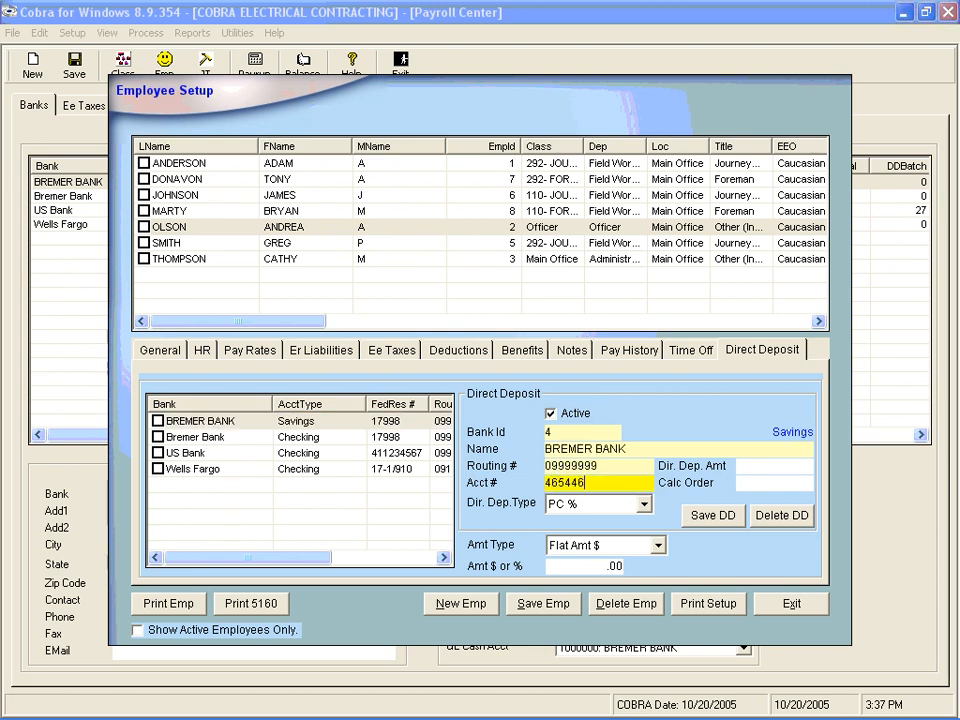
pyautogui.press('Tab')
pyautogui.press('Up')
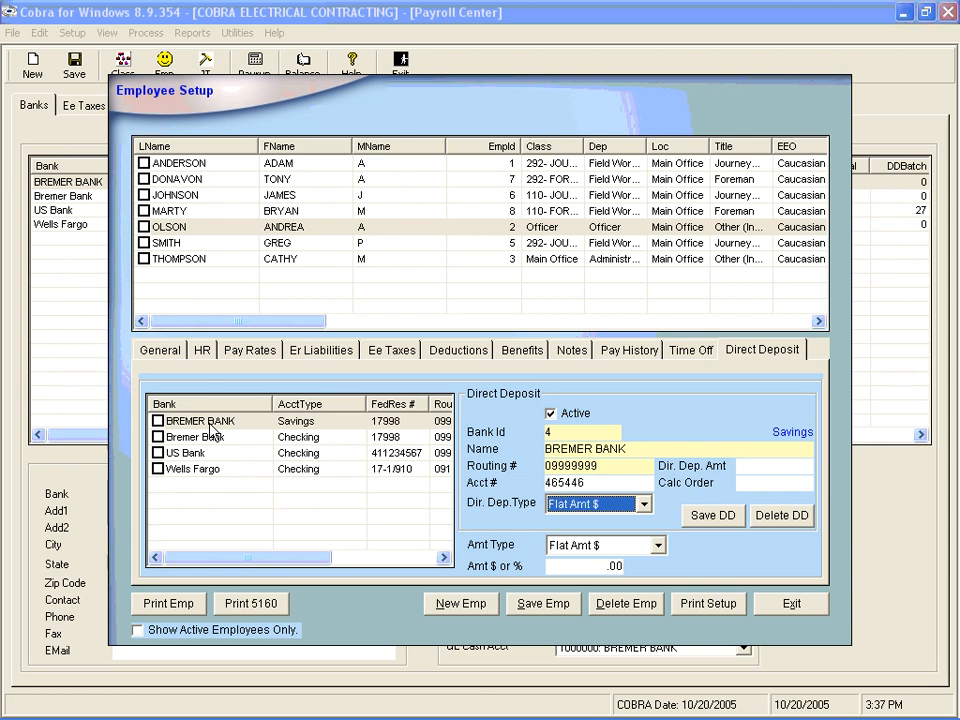
pyautogui.press('Tab')
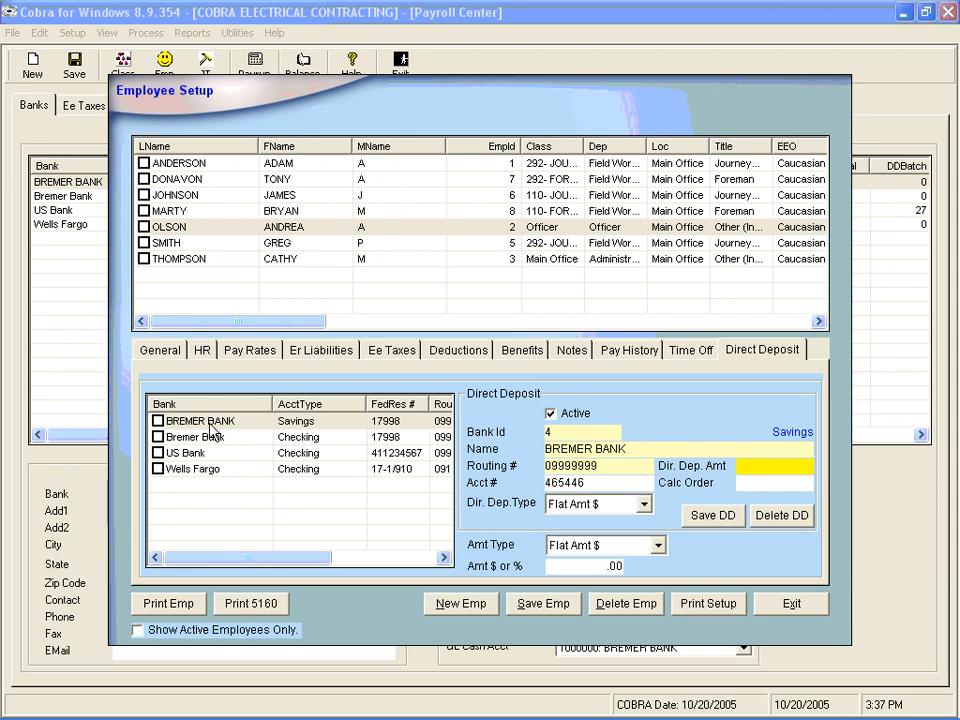
pyautogui.write('100')
pyautogui.press('Tab')
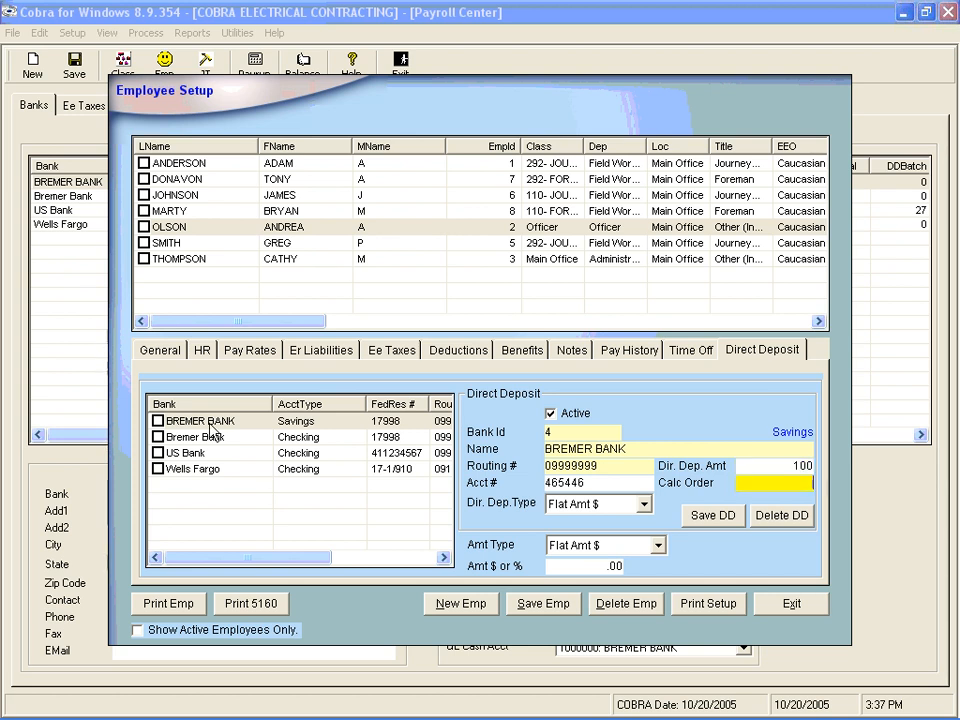
pyautogui.write('1')
pyautogui.press('Tab')
pyautogui.press('Return')
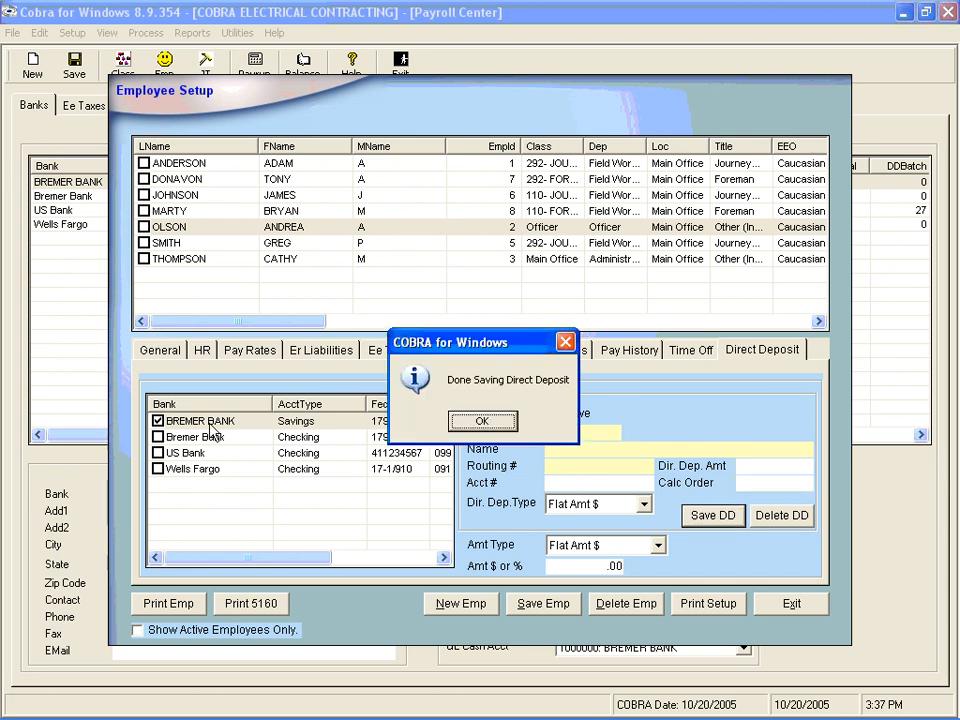
pyautogui.click(478, 422)
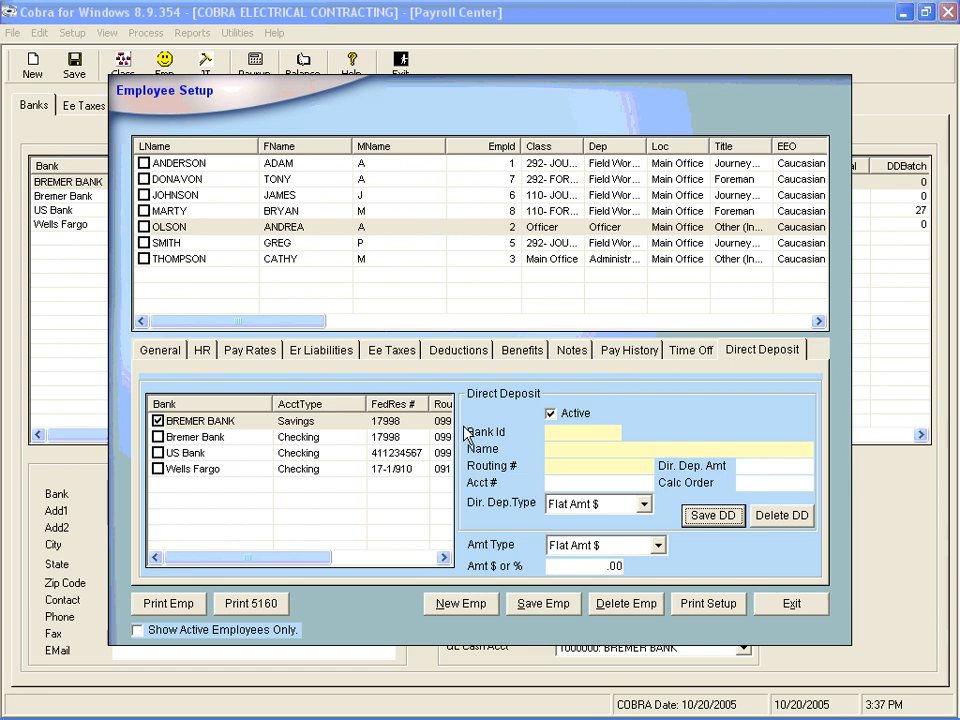
pyautogui.click(289, 437)
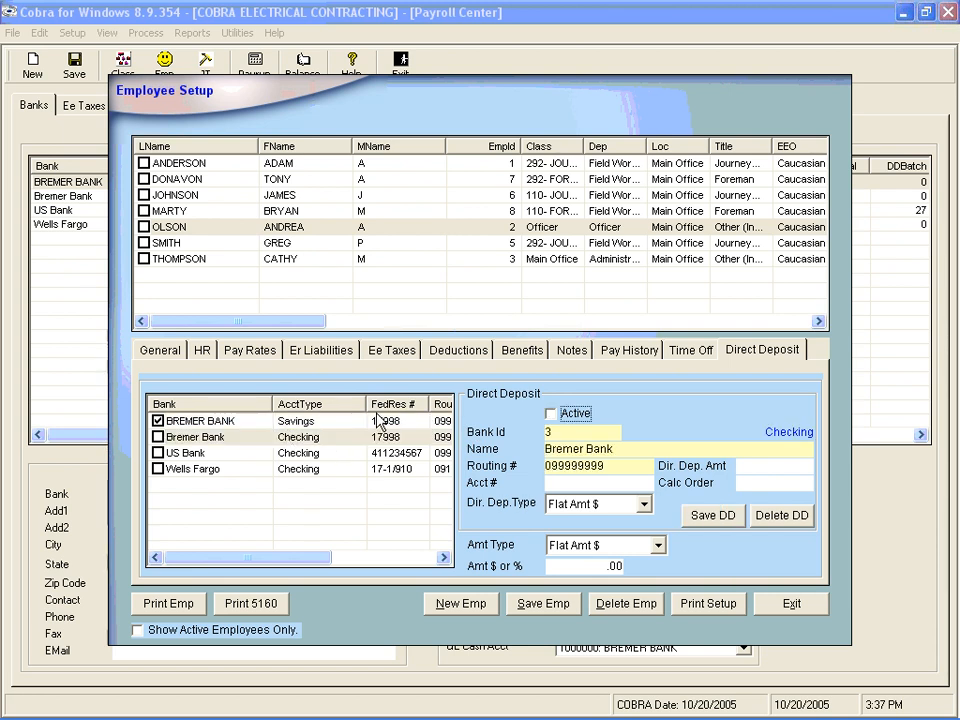
# - Activate and save Olson's Bremer Bank checking deposit: account number, Flat Amt $ 200, calc order 2
pyautogui.press('space')
pyautogui.press('Tab')
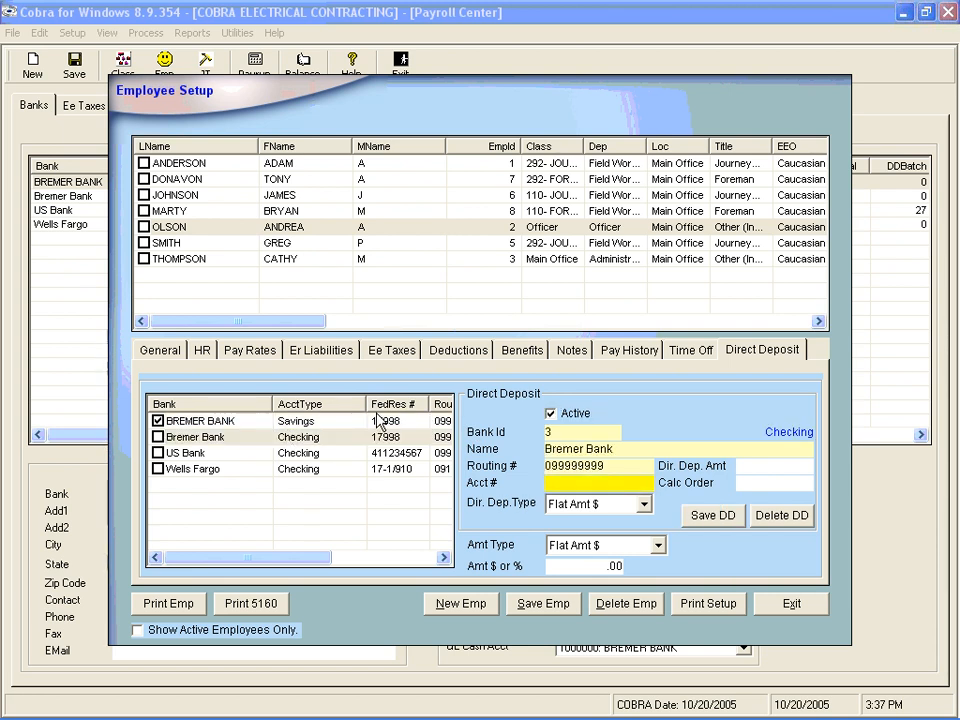
pyautogui.press('Tab')
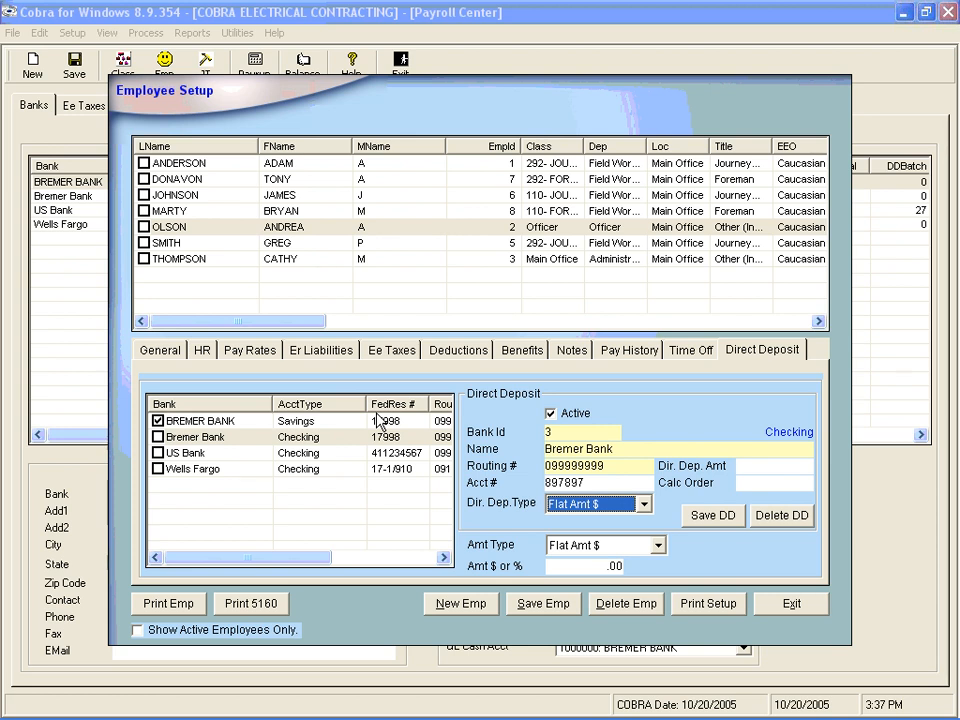
pyautogui.press('Tab')
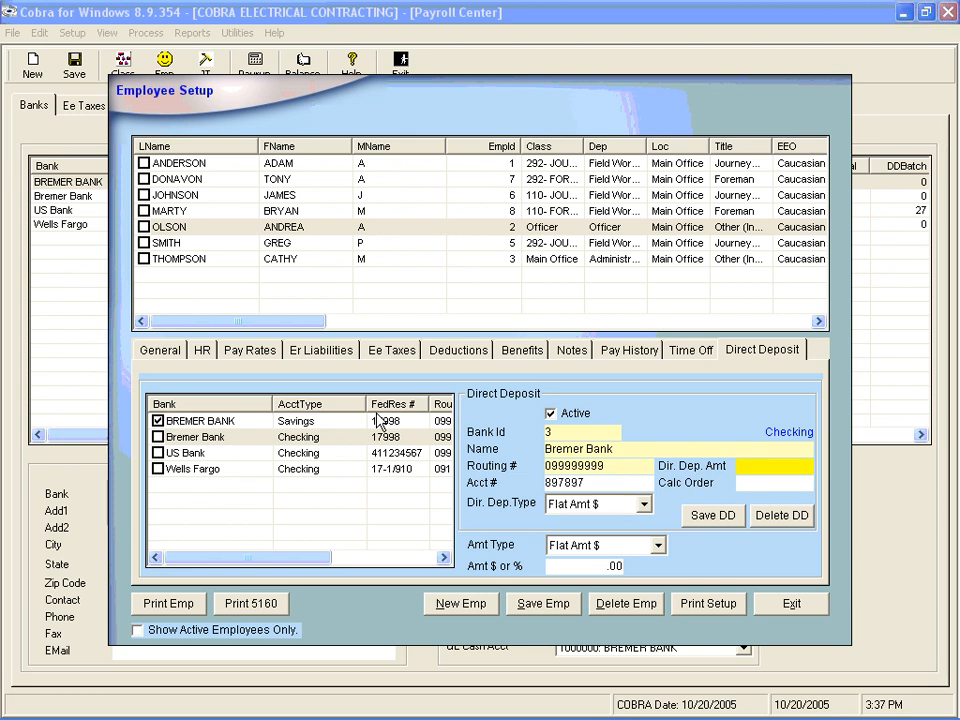
pyautogui.write('200')
pyautogui.press('Tab')
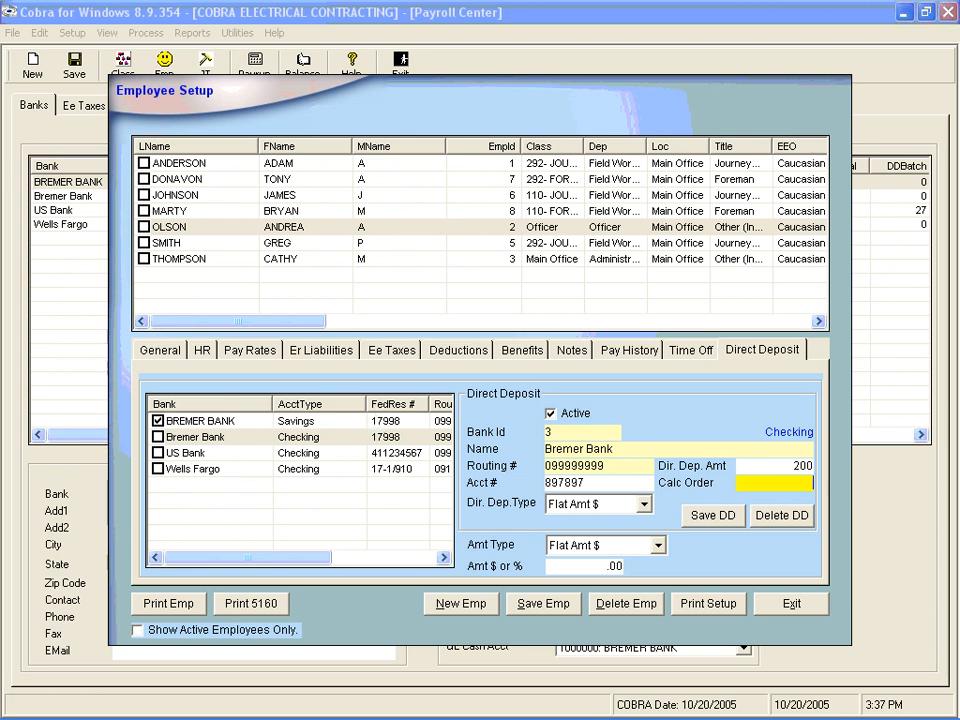
pyautogui.write('2')
pyautogui.press('Tab')
pyautogui.press('Return')
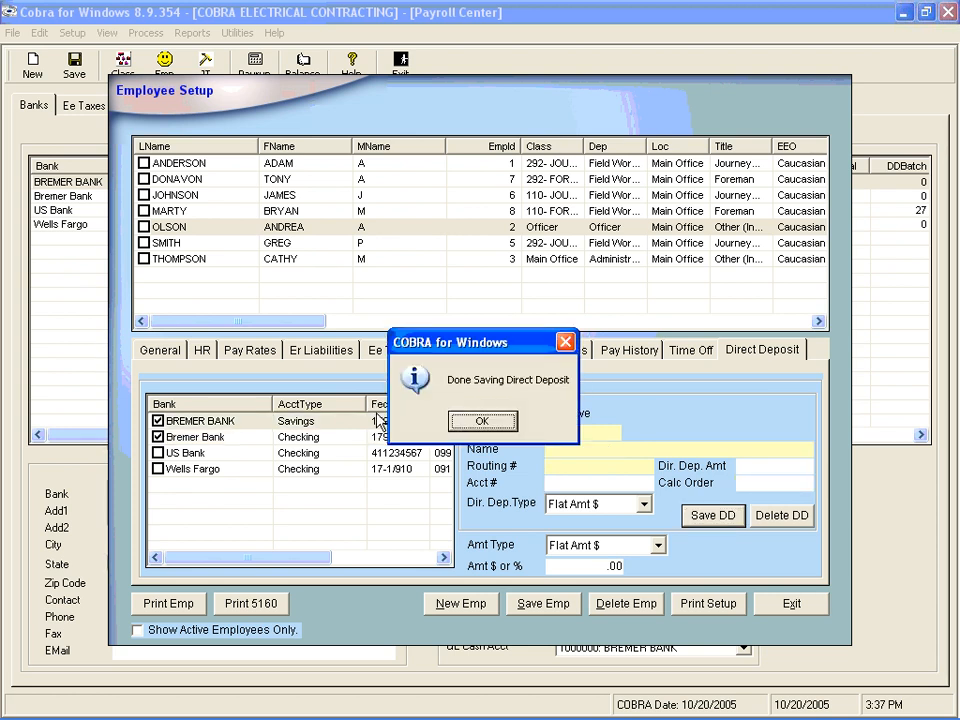
pyautogui.click(469, 420)
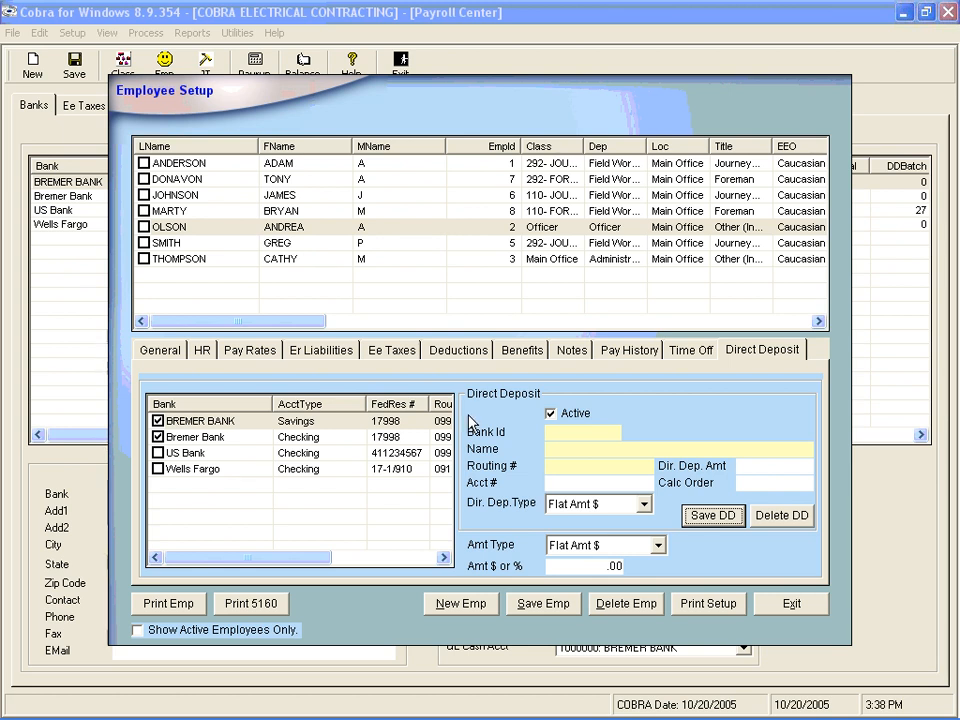
# - Save Olson's Wells Fargo checking deposit with its account number, PC % amount 1, calc order 3
pyautogui.click(182, 472)
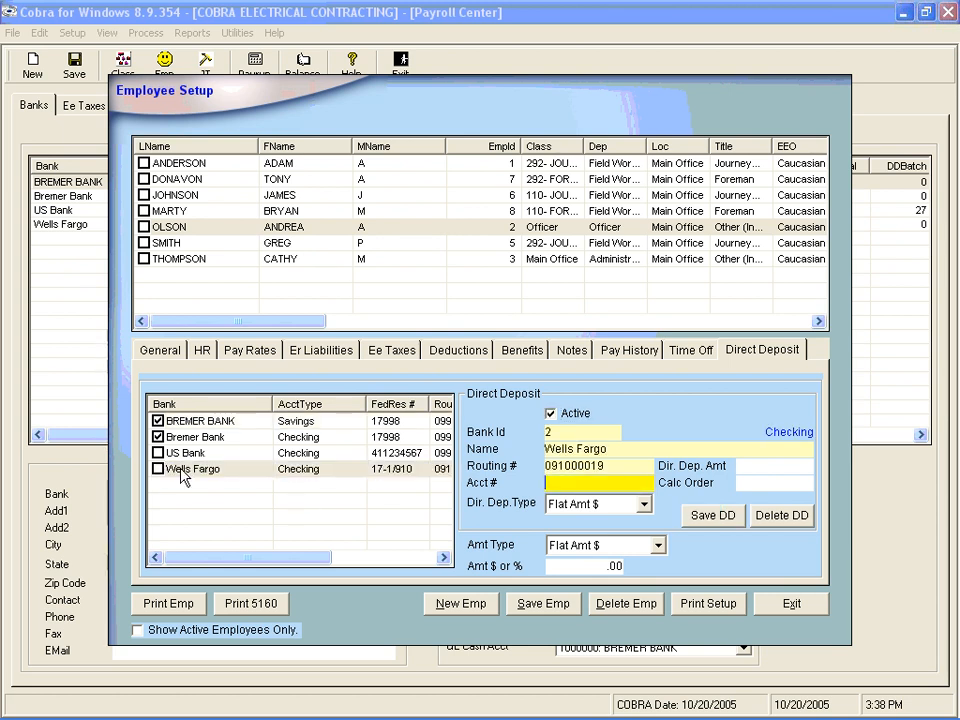
pyautogui.press('Tab')
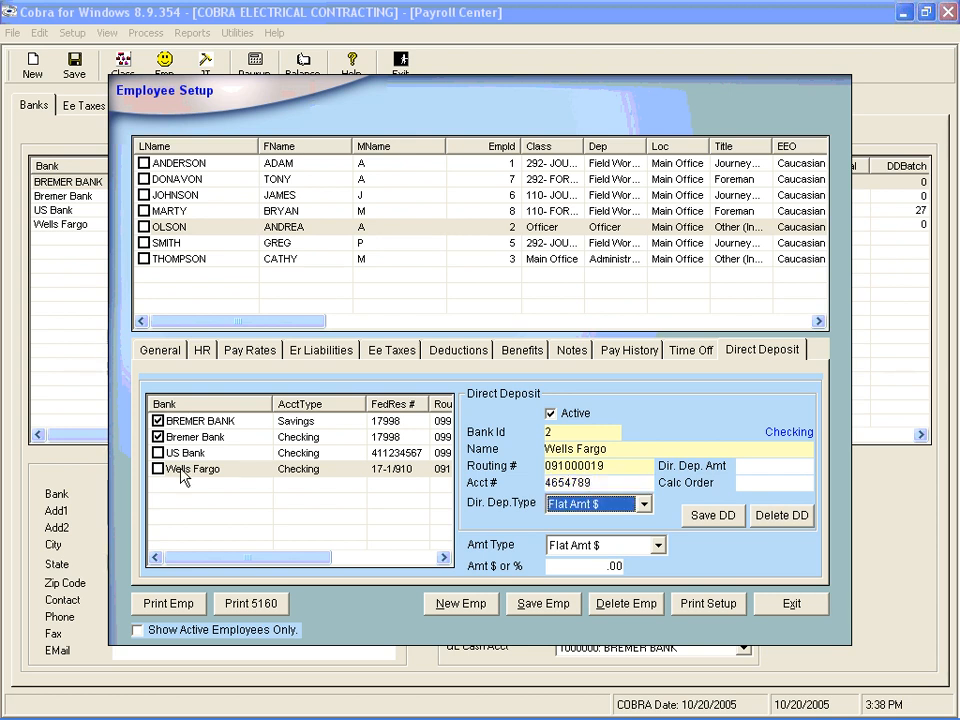
pyautogui.click(643, 504)
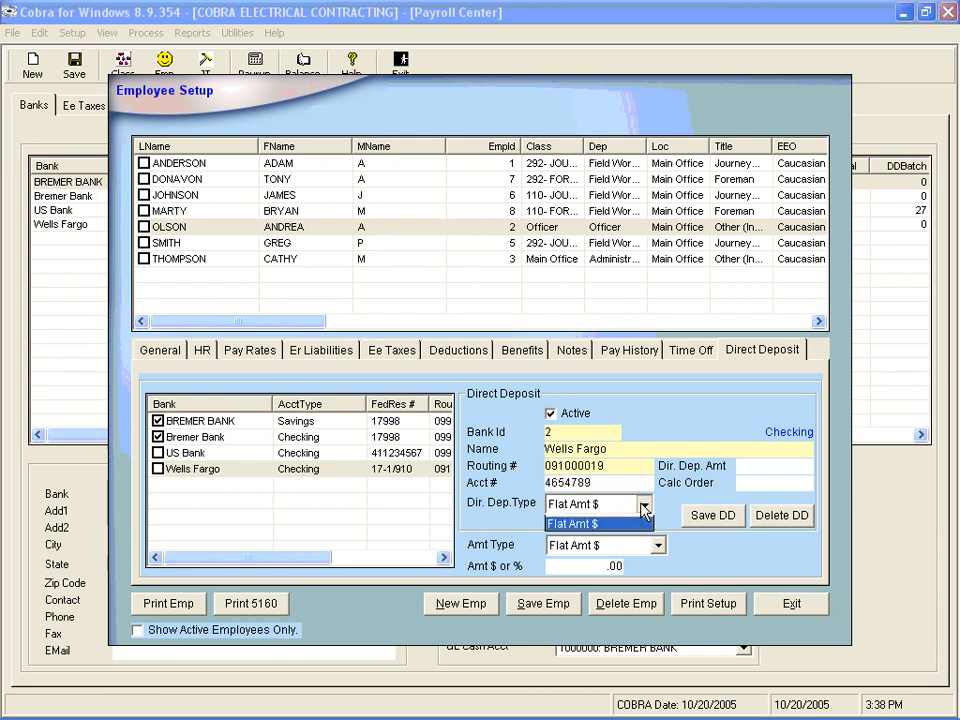
pyautogui.click(575, 522)
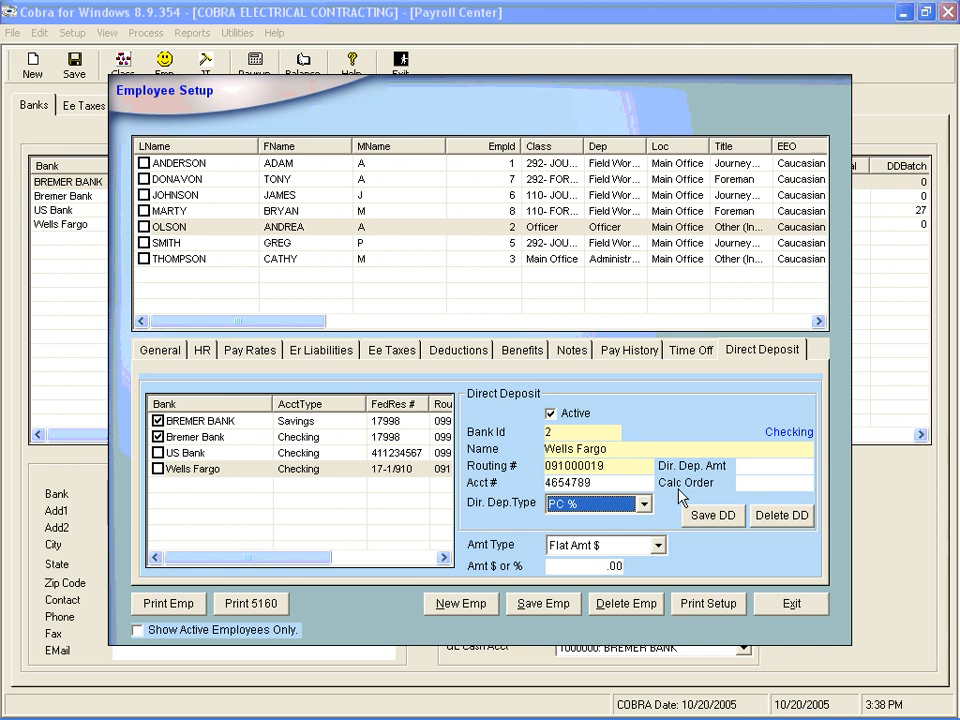
pyautogui.press('Tab')
pyautogui.write('1')
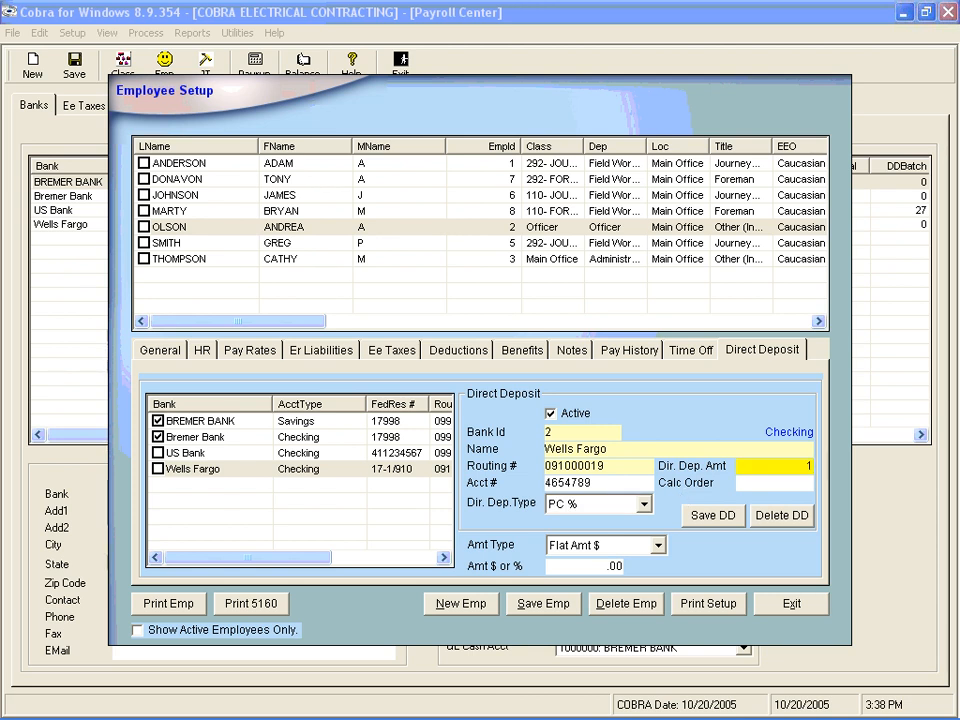
pyautogui.press('Tab')
pyautogui.write('3')
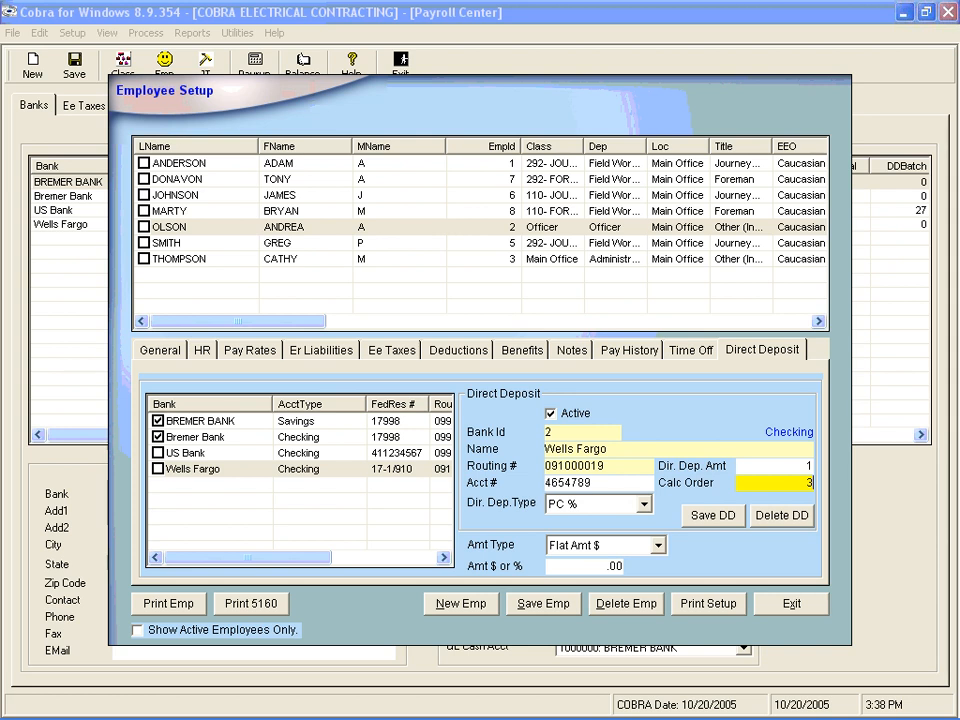
pyautogui.click(688, 511)
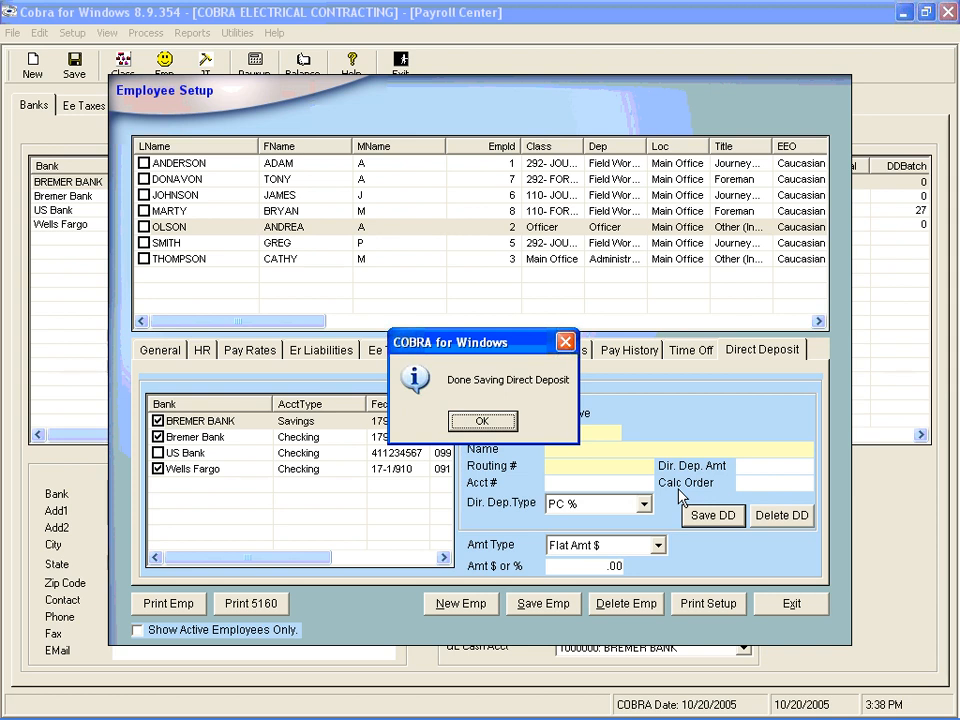
pyautogui.click(482, 420)
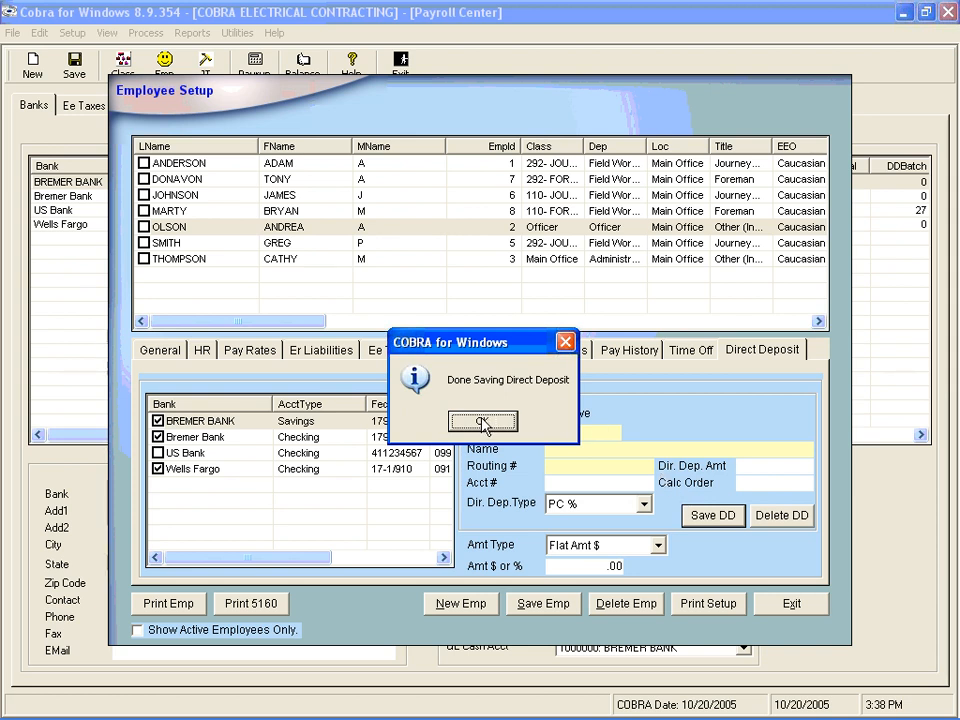